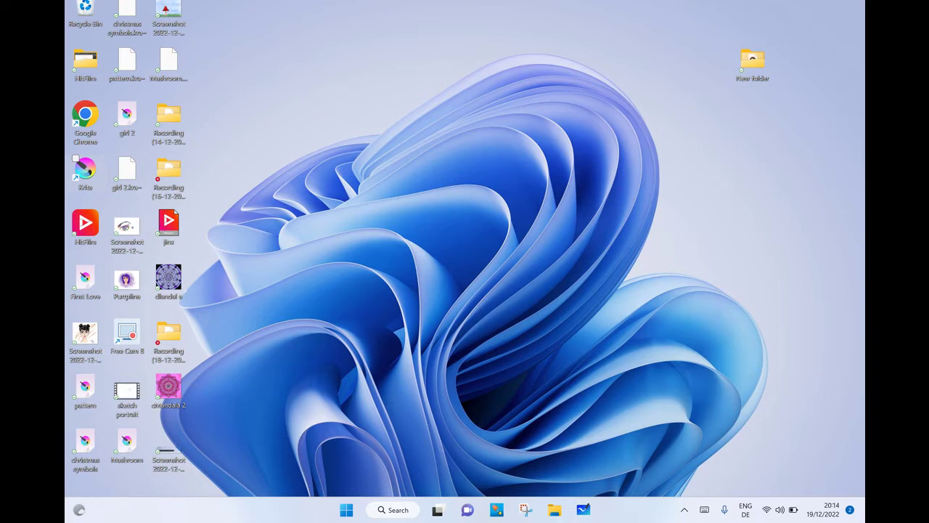
- Launch Krita, create a maximised A3 Landscape document from Design Templates, and select black
double_click(84, 170)
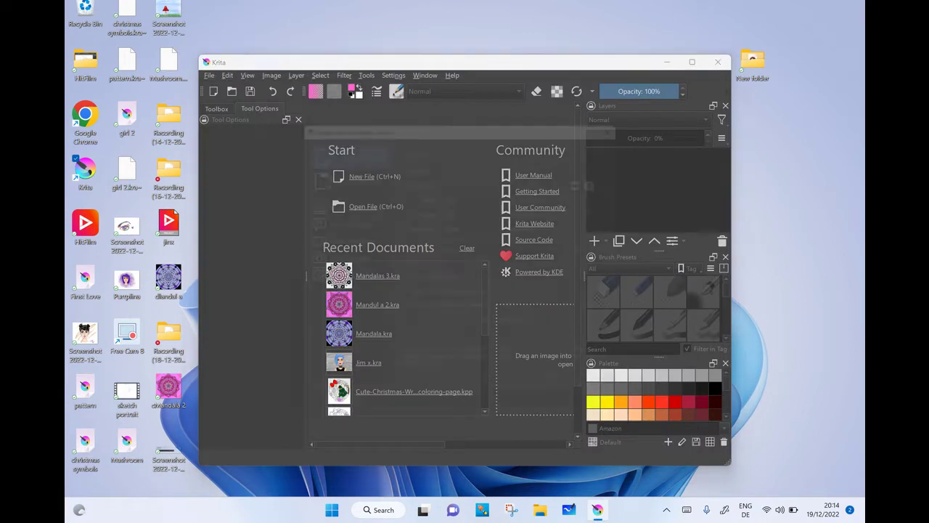
key("ctrl+n")
left_click(339, 240)
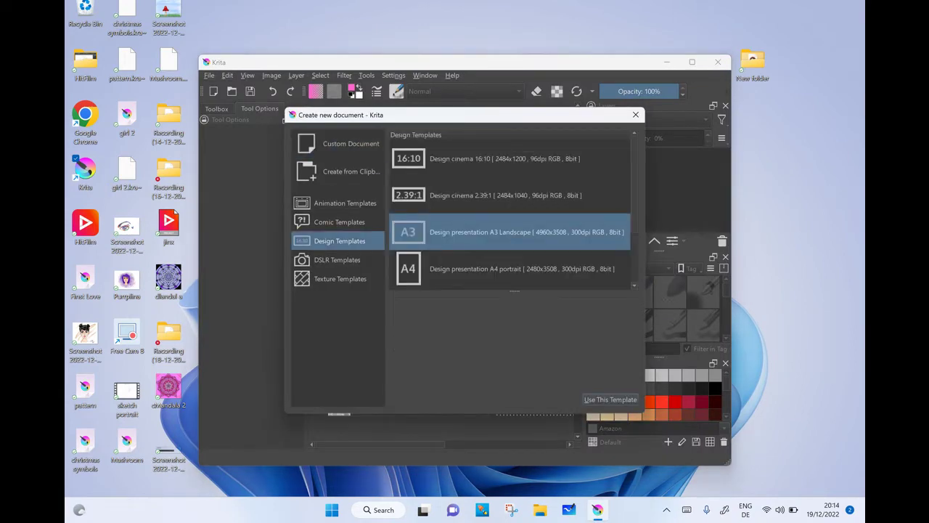
key("Return")
key("super+Up")
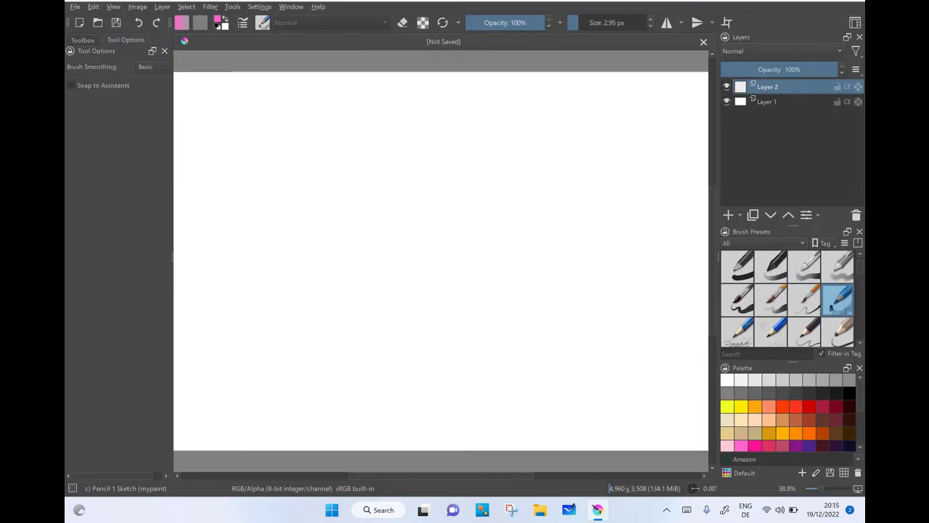
left_click(849, 393)
- Sketch the head circle with guide lines, cheeks, jaw, nose mark and ears
mouse_move(425, 134)
left_mouse_down()
mouse_move(380, 209)
mouse_move(471, 156)
mouse_move(388, 215)
left_mouse_up()
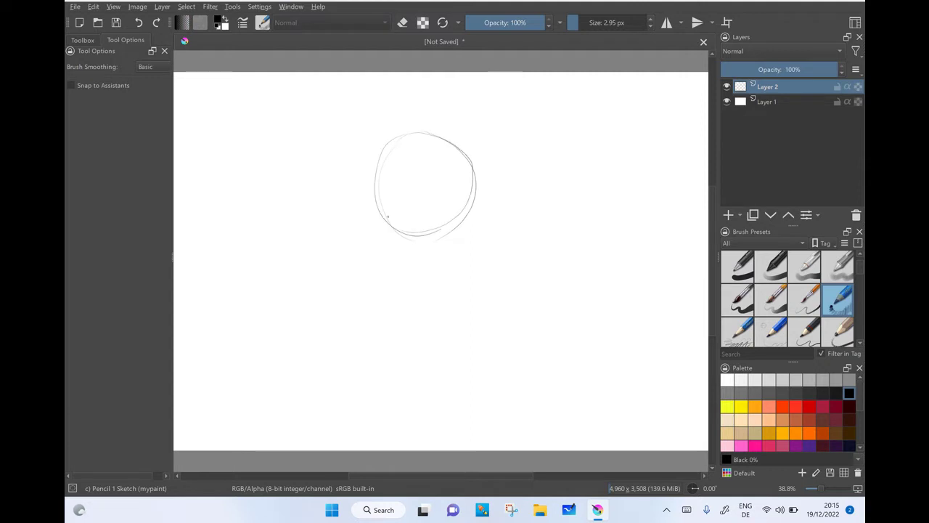
left_click_drag(430, 128, 475, 185)
left_click_drag(427, 109, 424, 254)
left_click_drag(338, 192, 520, 185)
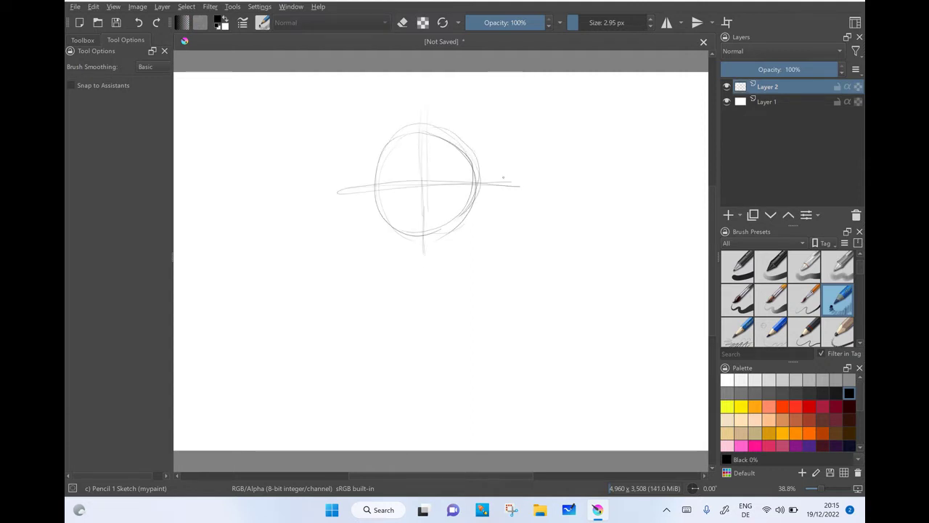
left_click_drag(373, 167, 377, 217)
left_click_drag(478, 152, 459, 235)
mouse_move(377, 206)
left_mouse_down()
mouse_move(385, 242)
mouse_move(431, 271)
left_mouse_up()
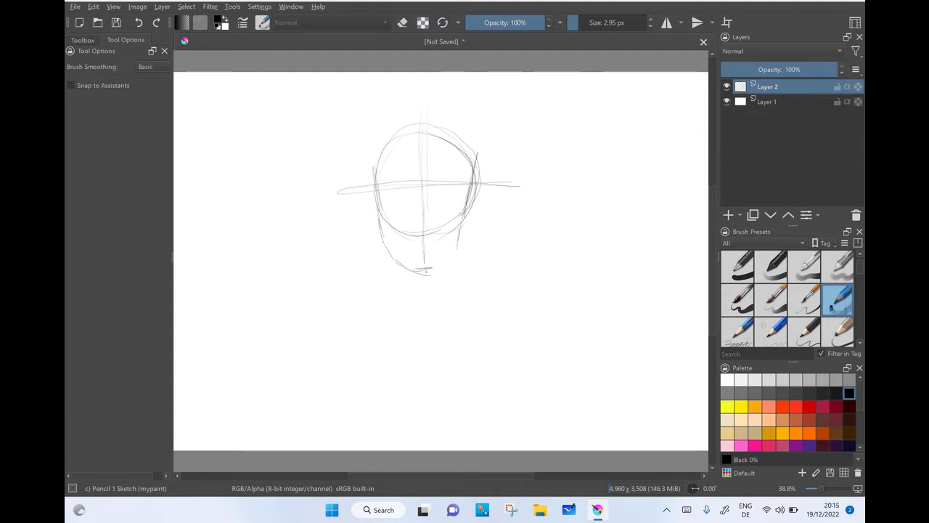
left_click_drag(353, 211, 490, 206)
mouse_move(421, 225)
left_mouse_down()
mouse_move(415, 237)
mouse_move(434, 234)
left_mouse_up()
left_click_drag(375, 183, 371, 227)
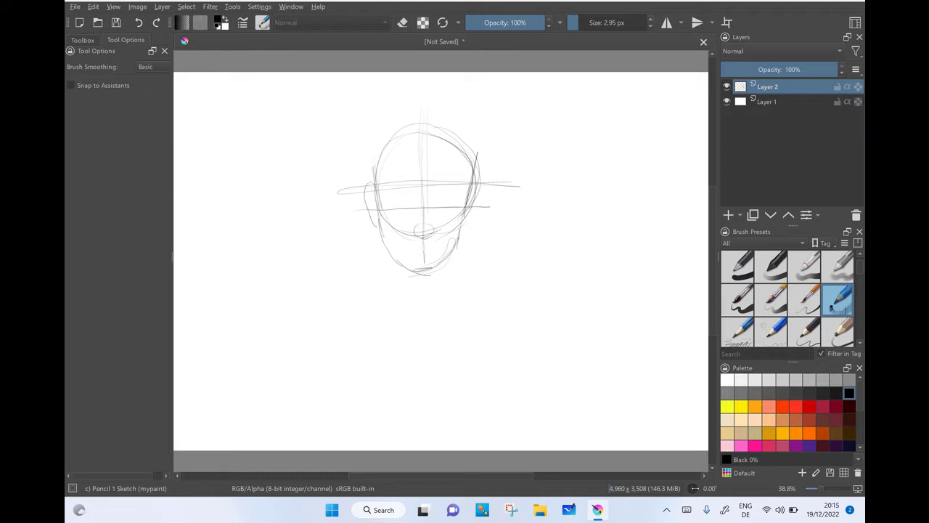
left_click_drag(471, 208, 461, 228)
- Sketch the bob hairline and contours, the neck, shoulder line and collar curve
left_click_drag(396, 133, 468, 190)
left_click_drag(379, 166, 370, 258)
left_click_drag(385, 131, 388, 291)
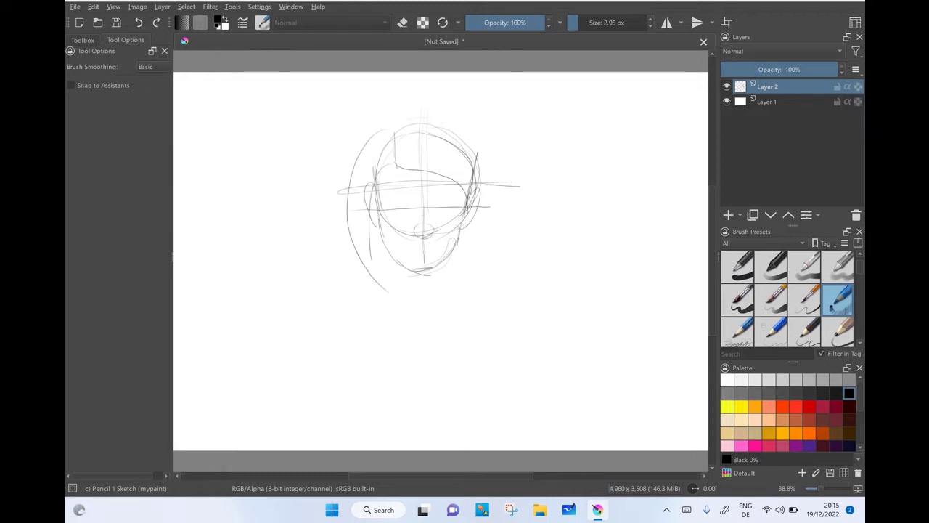
left_click_drag(466, 137, 458, 296)
left_click_drag(404, 267, 399, 324)
left_click_drag(402, 276, 387, 320)
left_click_drag(439, 268, 443, 306)
left_click_drag(398, 319, 466, 321)
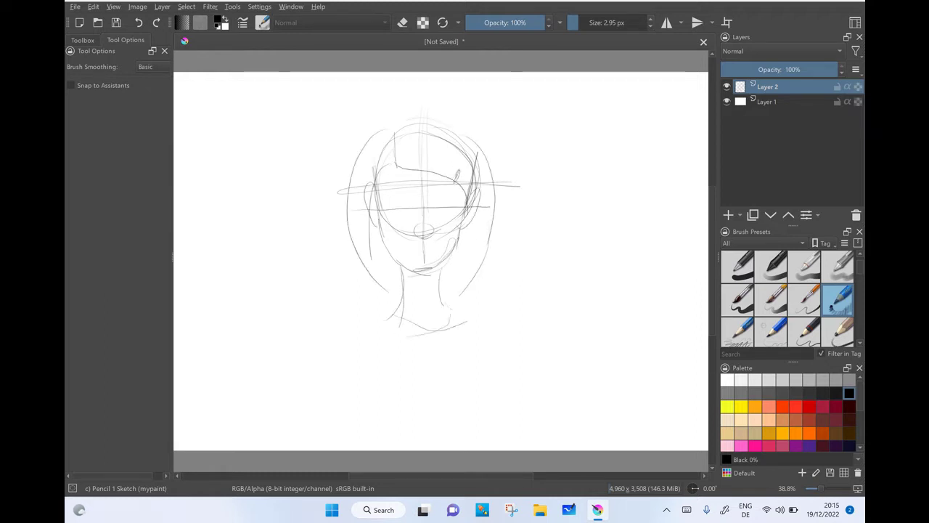
left_click_drag(373, 190, 406, 183)
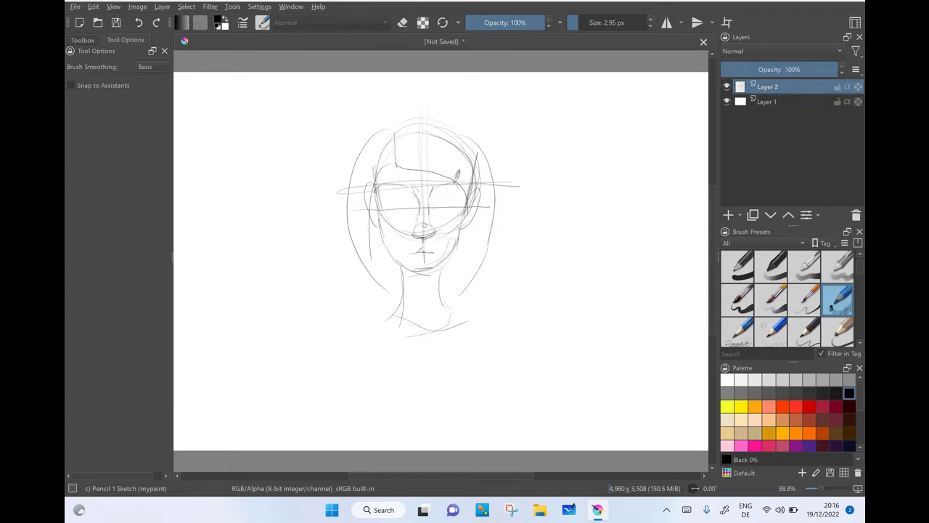
- Sketch the lips, eyes with pupils, eyebrows, a forehead hair strand and nose bridge
left_click_drag(417, 253, 433, 252)
left_click_drag(420, 257, 439, 245)
left_click_drag(416, 258, 436, 260)
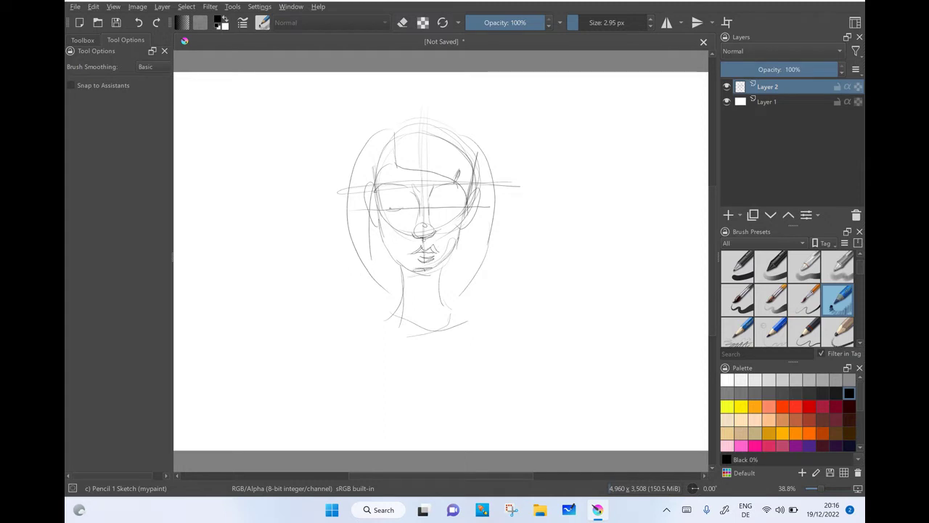
left_click_drag(389, 210, 410, 208)
left_click_drag(440, 210, 459, 208)
left_click_drag(387, 206, 445, 209)
left_click_drag(395, 202, 392, 208)
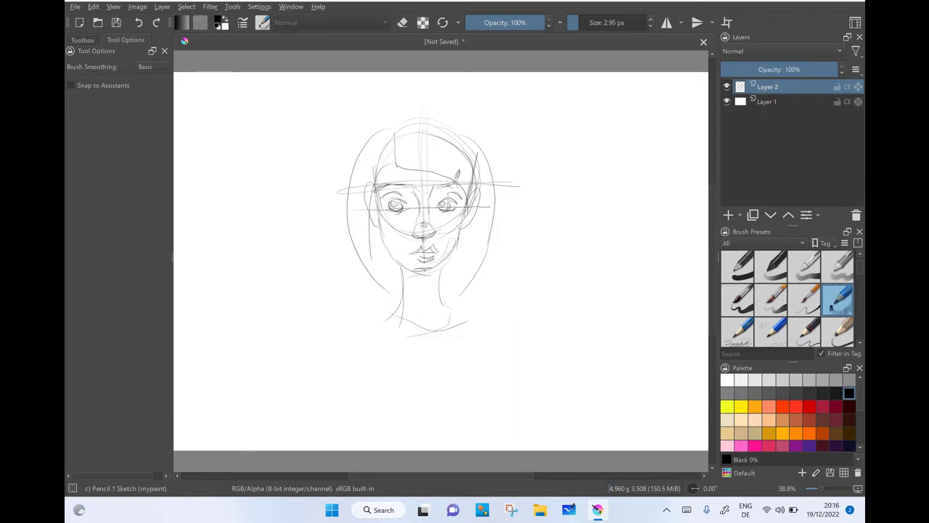
left_click_drag(396, 138, 416, 186)
left_click_drag(431, 189, 454, 182)
mouse_move(377, 191)
left_mouse_down()
mouse_move(401, 184)
mouse_move(411, 207)
left_mouse_up()
left_click_drag(428, 190, 431, 209)
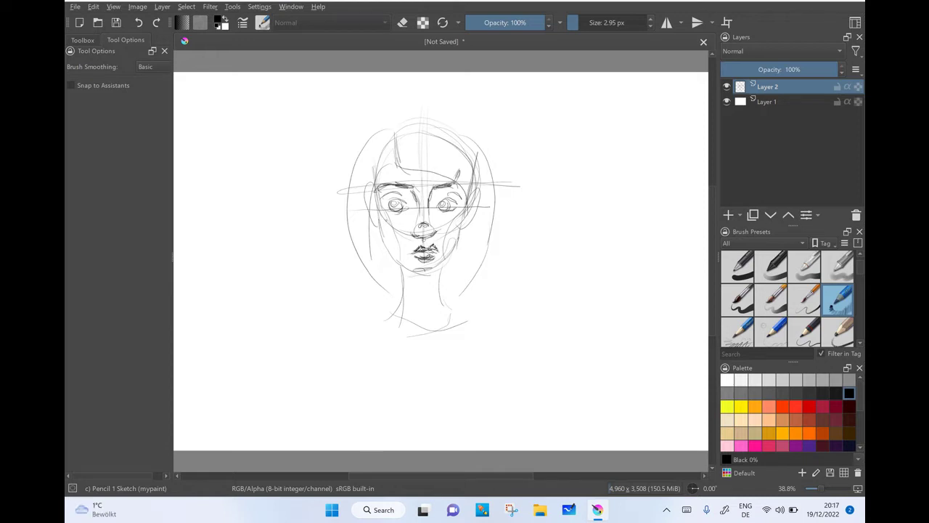
- Darken around the eyes and strengthen the hair, face, neck and shoulder contours
left_click_drag(438, 203, 458, 196)
left_click_drag(384, 205, 407, 199)
mouse_move(391, 166)
left_mouse_down()
mouse_move(368, 246)
mouse_move(389, 297)
left_mouse_up()
left_click_drag(398, 173, 459, 183)
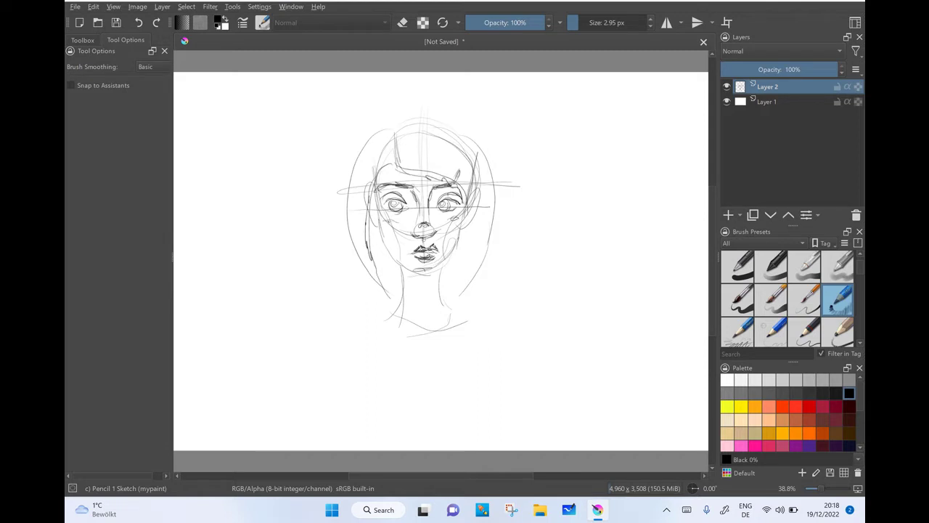
left_click_drag(391, 129, 347, 251)
left_click_drag(491, 211, 485, 239)
mouse_move(405, 276)
left_mouse_down()
mouse_move(384, 325)
mouse_move(336, 344)
left_mouse_up()
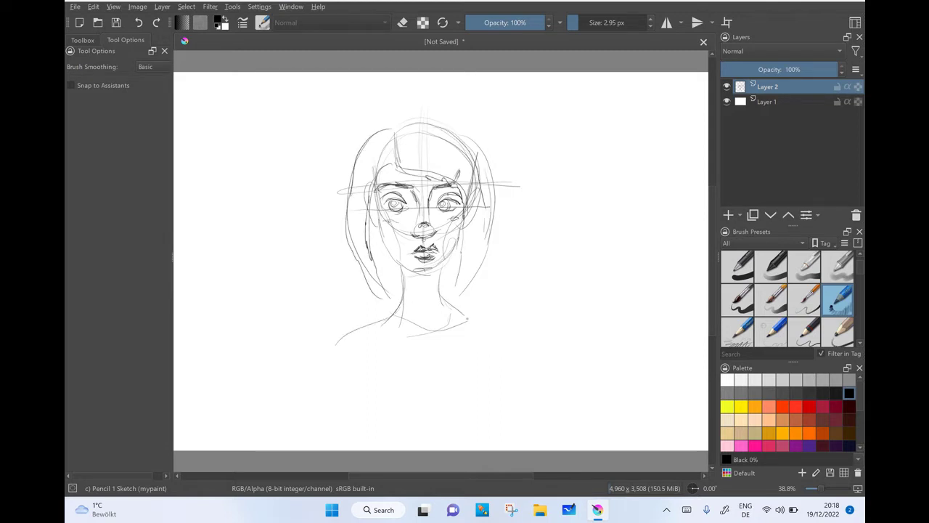
left_click_drag(438, 283, 463, 315)
left_click_drag(385, 156, 363, 247)
left_click_drag(466, 216, 455, 295)
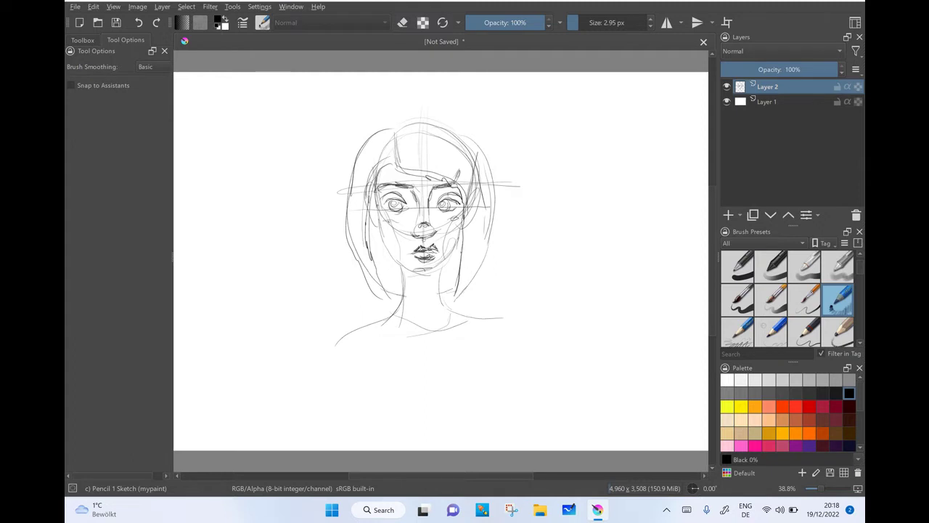
- Hatch both cheeks and the jaw in Dark crimson
left_click(835, 407)
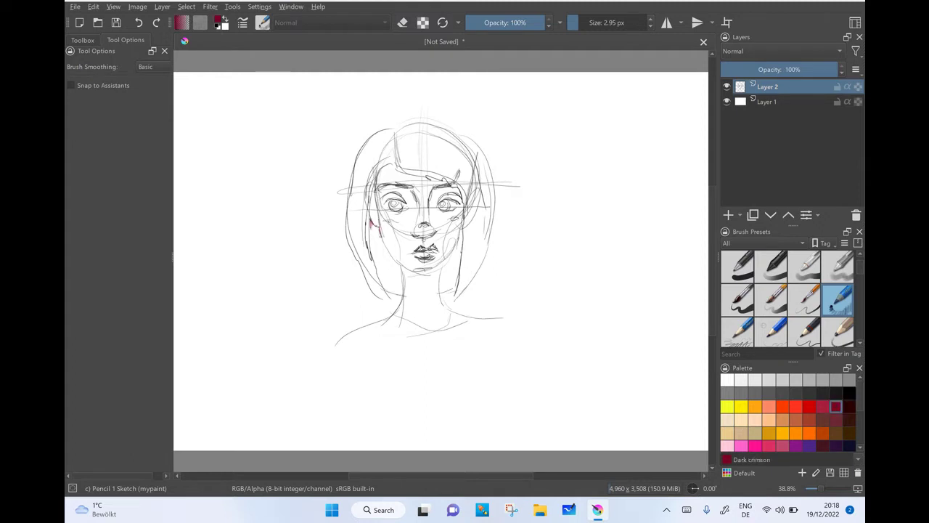
left_click_drag(372, 224, 372, 235)
left_click_drag(459, 238, 440, 293)
left_click_drag(461, 237, 453, 290)
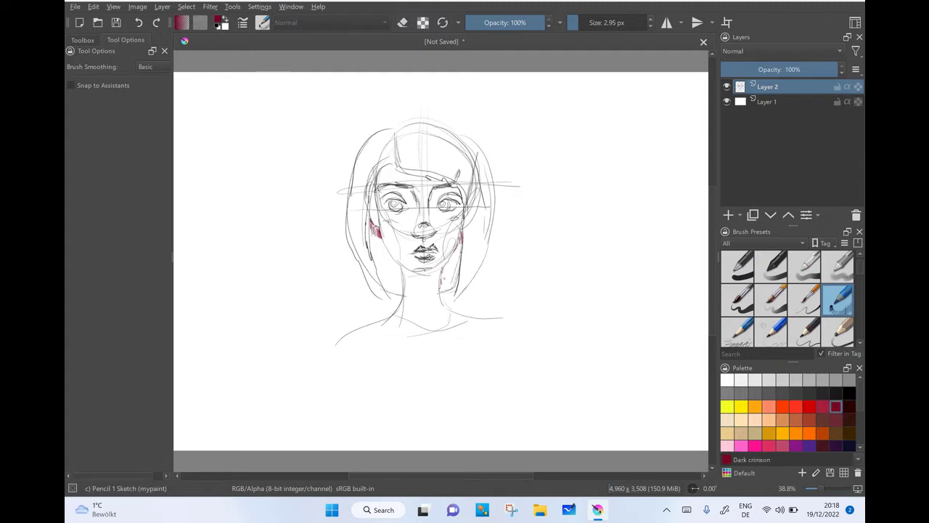
left_click_drag(372, 229, 371, 250)
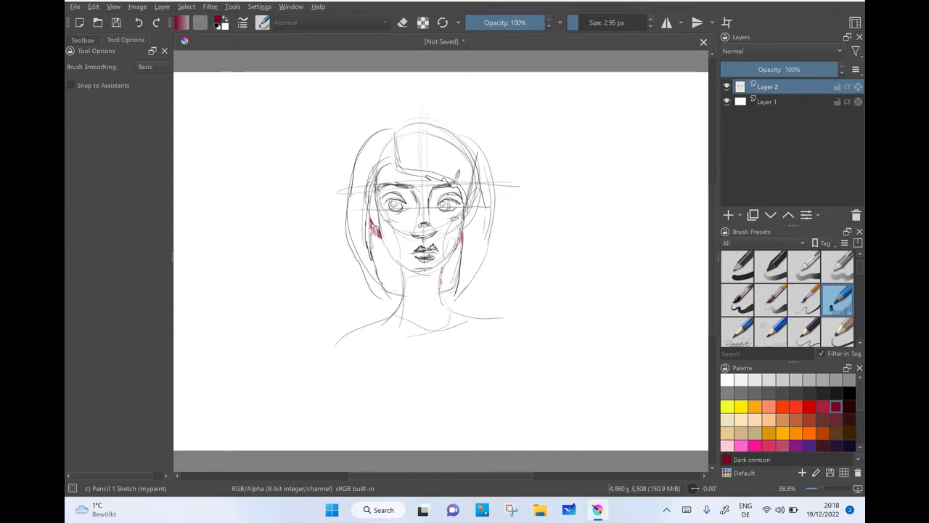
- On a new paint layer, outline the bob hair in thick English-red
key("Insert")
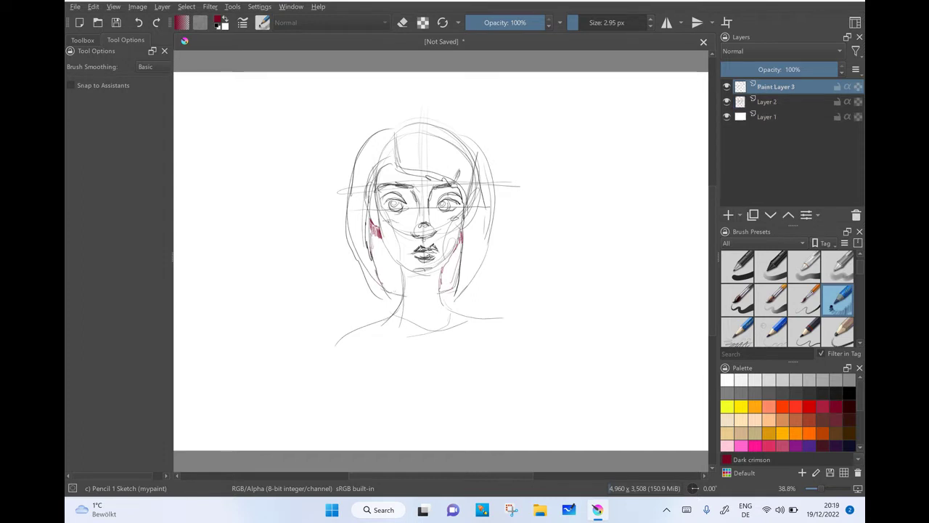
left_click_drag(395, 135, 403, 171)
left_click(809, 406)
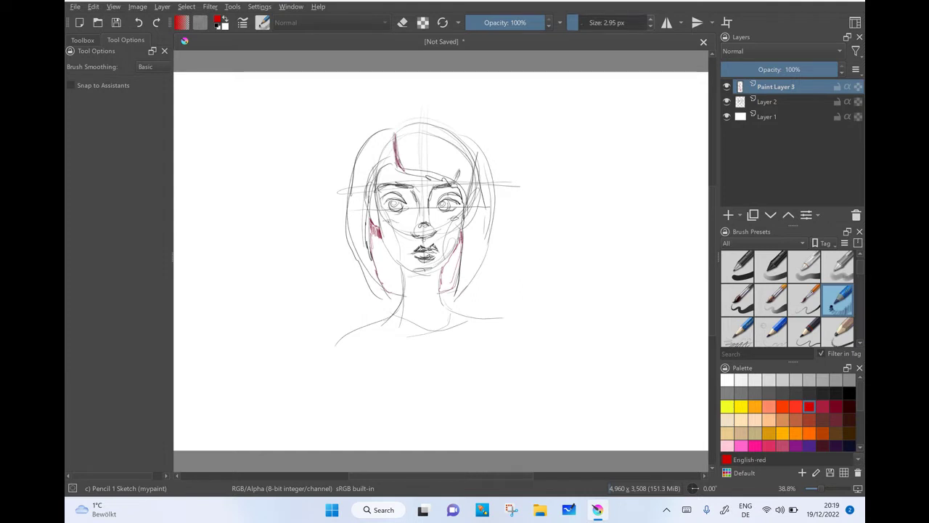
key("bracketright")
key("bracketright")
key("bracketright")
left_click_drag(395, 134, 459, 294)
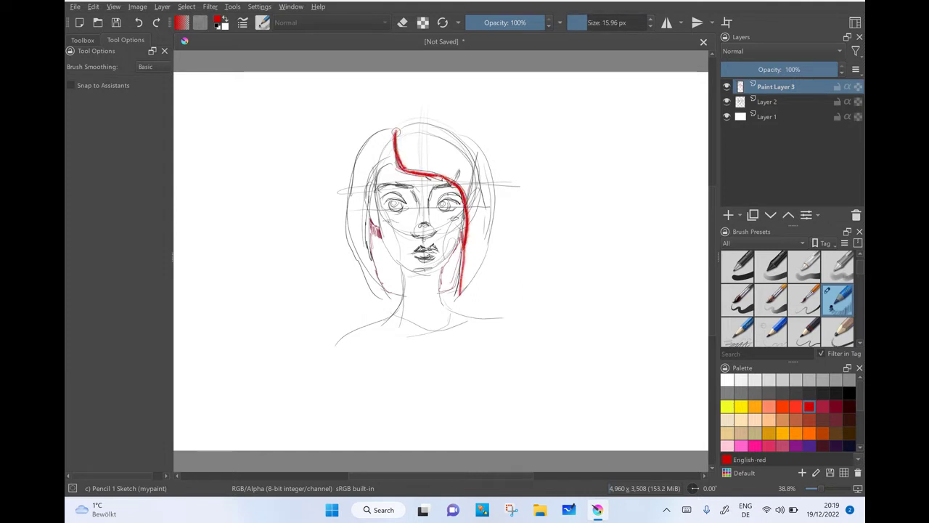
mouse_move(394, 131)
left_mouse_down()
mouse_move(484, 248)
mouse_move(459, 287)
left_mouse_up()
key("ctrl+z")
mouse_move(437, 125)
left_mouse_down()
mouse_move(462, 288)
mouse_move(454, 304)
left_mouse_up()
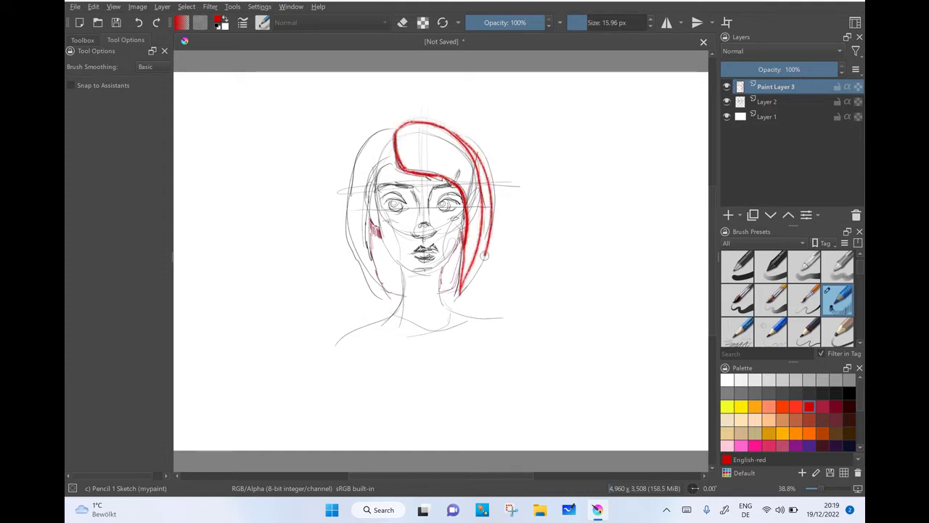
mouse_move(395, 129)
left_mouse_down()
mouse_move(362, 149)
mouse_move(388, 301)
left_mouse_up()
left_click_drag(368, 183, 392, 299)
left_click_drag(386, 294, 460, 287)
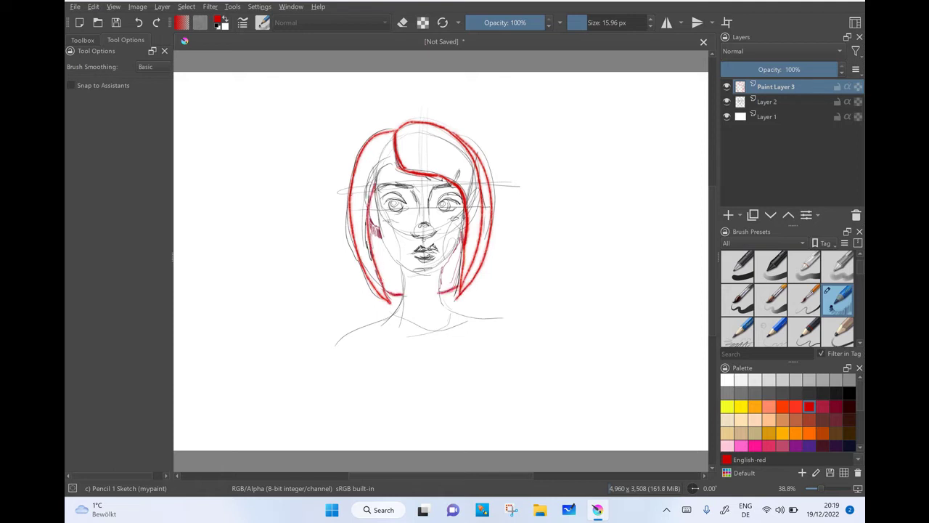
- Ink both sides of the neck and the left jaw line in black
left_click(849, 393)
left_click_drag(404, 269, 378, 324)
left_click_drag(435, 266, 486, 323)
mouse_move(374, 184)
left_mouse_down()
mouse_move(431, 276)
mouse_move(460, 238)
left_mouse_up()
- Darken the right jaw, the shoulder lines and the left eyebrow
left_click_drag(459, 170, 456, 182)
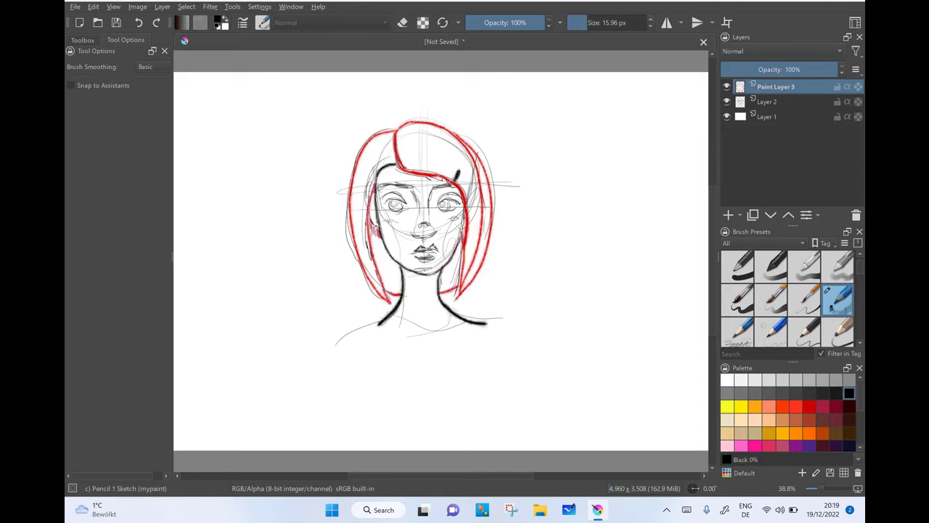
mouse_move(392, 316)
left_mouse_down()
mouse_move(457, 323)
mouse_move(302, 363)
mouse_move(327, 349)
left_mouse_up()
key("ctrl+z")
left_click_drag(458, 320, 499, 325)
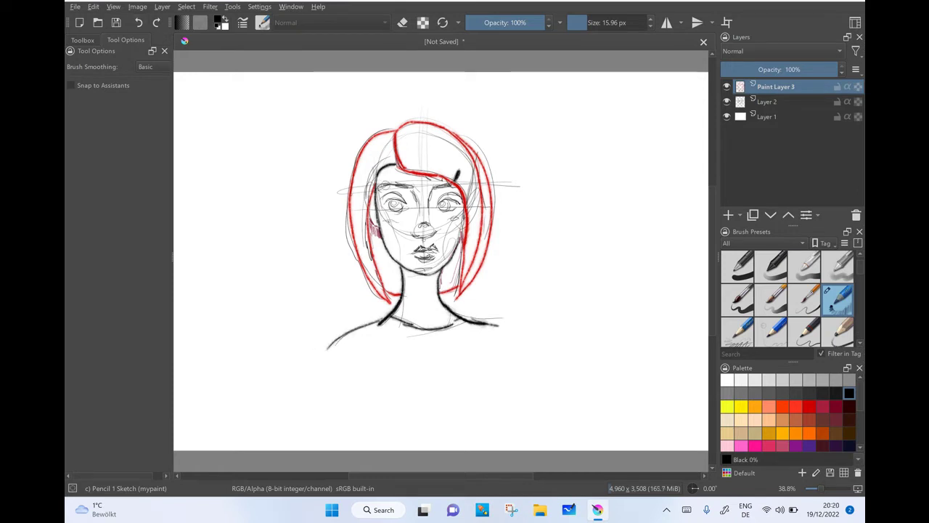
mouse_move(377, 187)
left_mouse_down()
mouse_move(452, 181)
mouse_move(458, 198)
mouse_move(408, 199)
left_mouse_up()
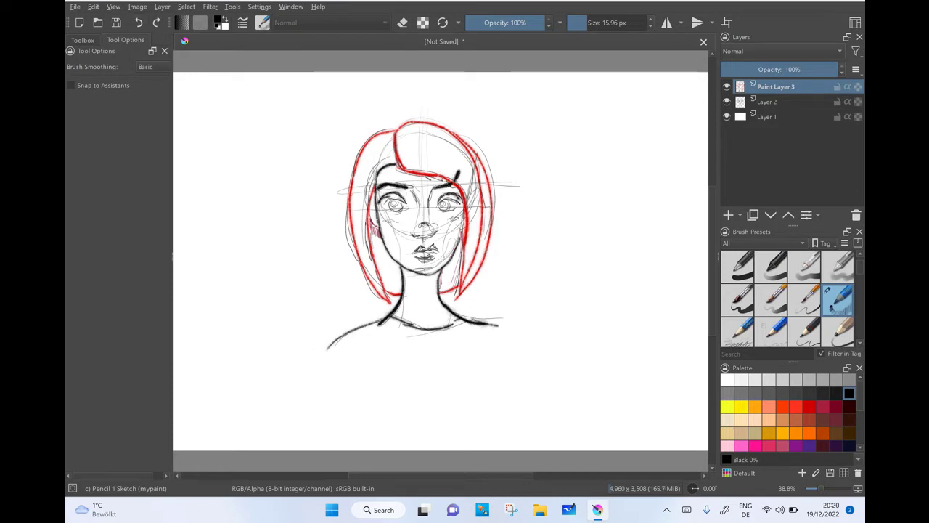
- Ink the right eyebrow, both eyes and pupils, the nose, lips and neck lines
mouse_move(410, 232)
left_mouse_down()
mouse_move(437, 228)
mouse_move(454, 209)
left_mouse_up()
left_click_drag(385, 199, 399, 210)
mouse_move(443, 199)
left_mouse_down()
mouse_move(446, 208)
mouse_move(416, 218)
mouse_move(429, 219)
left_mouse_up()
left_click_drag(411, 247, 441, 255)
mouse_move(414, 255)
left_mouse_down()
mouse_move(433, 262)
mouse_move(411, 305)
left_mouse_up()
left_click_drag(430, 286, 428, 300)
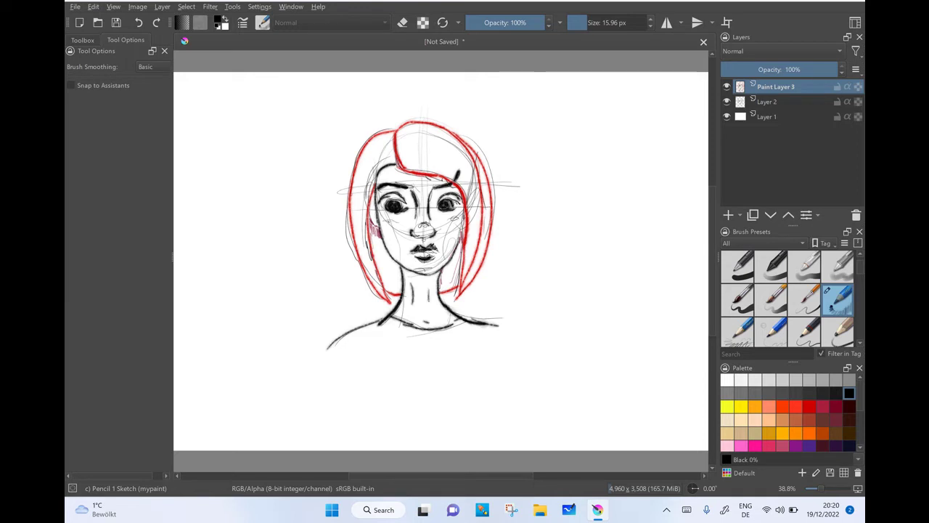
left_click_drag(392, 202, 399, 209)
mouse_move(415, 223)
left_mouse_down()
mouse_move(424, 230)
mouse_move(377, 240)
mouse_move(383, 269)
left_mouse_up()
left_click(835, 405)
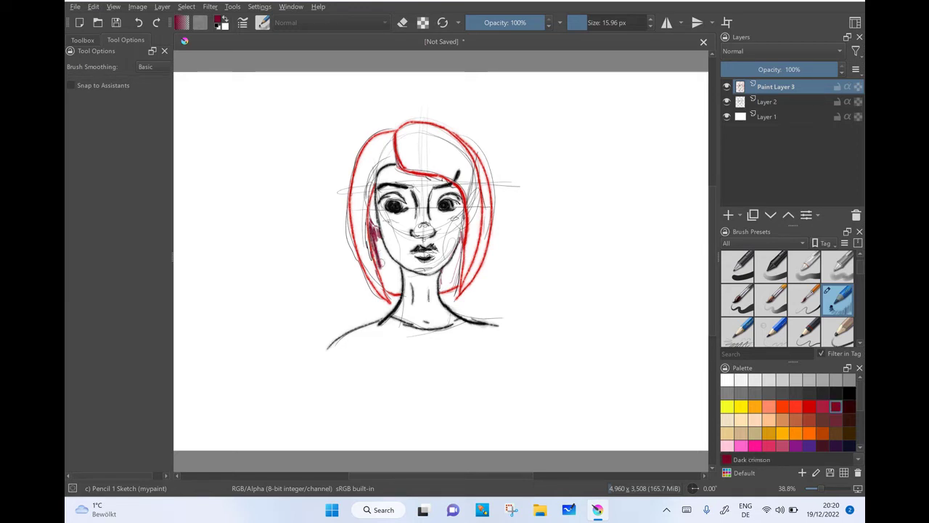
- Shade the hair beside the face and neck in Dark crimson
mouse_move(370, 222)
left_mouse_down()
mouse_move(383, 266)
mouse_move(390, 260)
mouse_move(398, 273)
mouse_move(392, 293)
left_mouse_up()
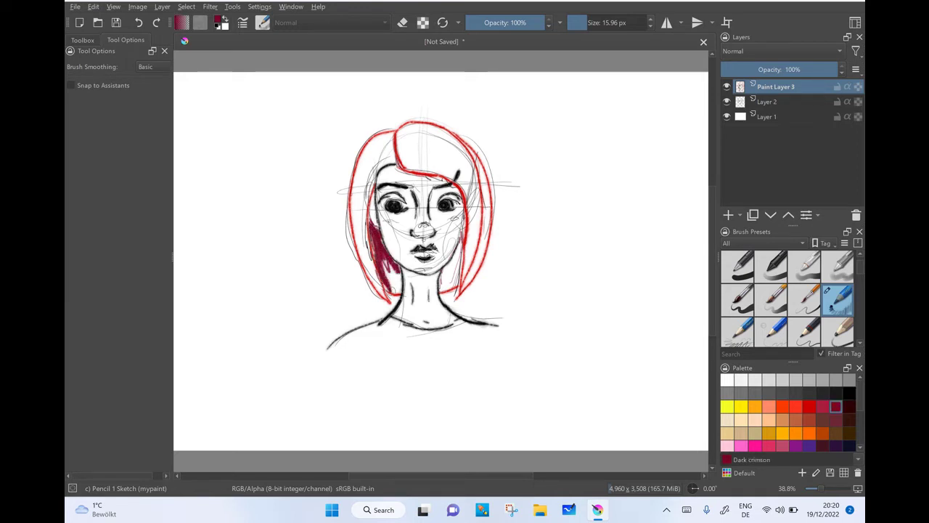
left_click_drag(380, 262, 402, 295)
left_click_drag(367, 226, 376, 269)
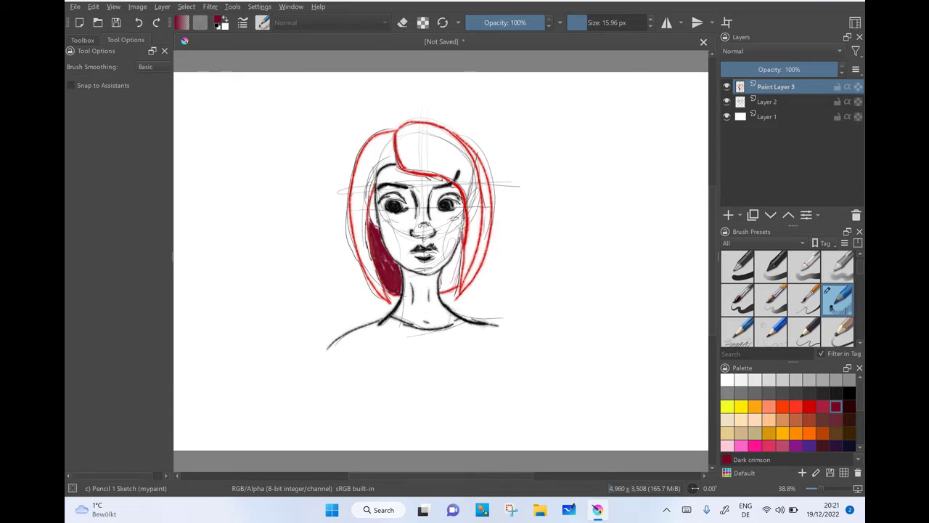
left_click_drag(460, 242, 441, 290)
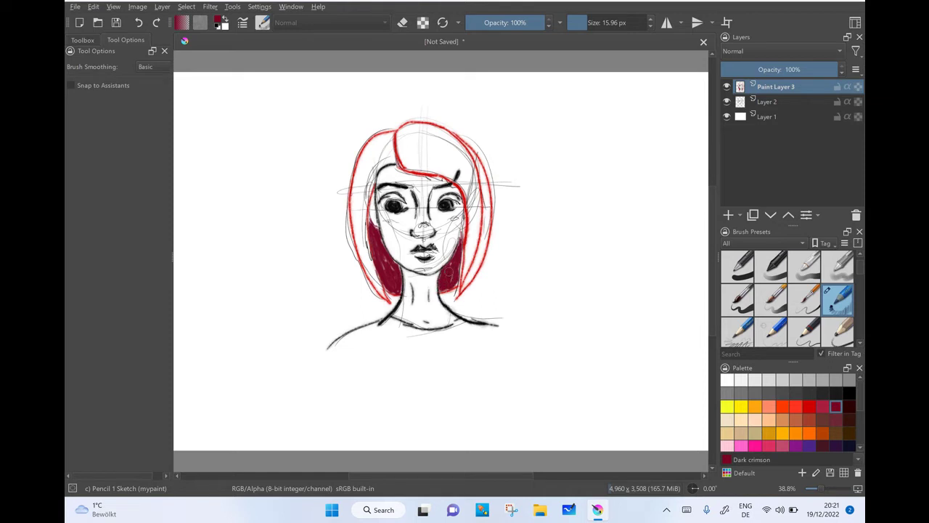
- Switch to English-red, undo trial hair strokes, and enlarge the brush to 20.30 px
left_click(808, 407)
mouse_move(391, 136)
left_mouse_down()
mouse_move(366, 159)
mouse_move(361, 206)
mouse_move(376, 175)
mouse_move(354, 175)
mouse_move(350, 245)
mouse_move(382, 298)
left_mouse_up()
left_click_drag(363, 231, 389, 304)
left_click_drag(355, 196, 385, 305)
left_click(138, 23)
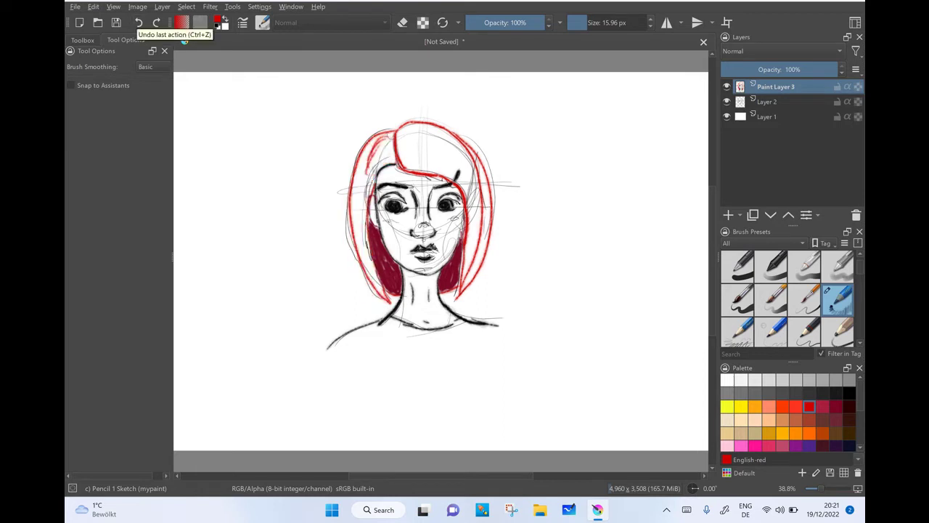
left_click_drag(577, 22, 587, 23)
- Fill the left and right sections of the hair with English-red
mouse_move(392, 135)
left_mouse_down()
mouse_move(389, 163)
mouse_move(363, 202)
mouse_move(363, 191)
left_mouse_up()
mouse_move(368, 145)
left_mouse_down()
mouse_move(352, 244)
mouse_move(362, 244)
left_mouse_up()
mouse_move(391, 130)
left_mouse_down()
mouse_move(368, 161)
mouse_move(384, 167)
left_mouse_up()
mouse_move(356, 210)
left_mouse_down()
mouse_move(353, 242)
mouse_move(370, 276)
left_mouse_up()
left_click_drag(357, 237, 385, 296)
mouse_move(410, 132)
left_mouse_down()
mouse_move(400, 167)
mouse_move(464, 183)
mouse_move(478, 222)
left_mouse_up()
left_click_drag(473, 190, 458, 289)
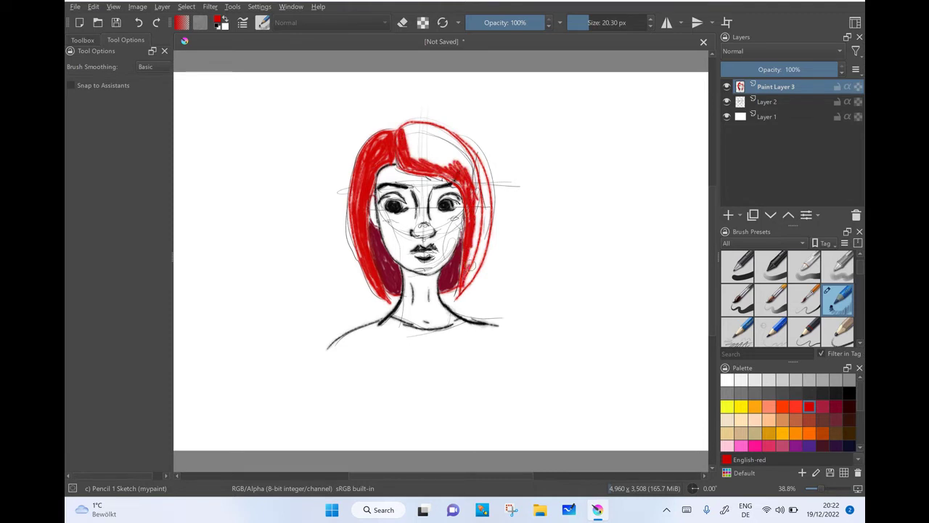
left_click_drag(478, 247, 457, 296)
left_click_drag(482, 209, 470, 283)
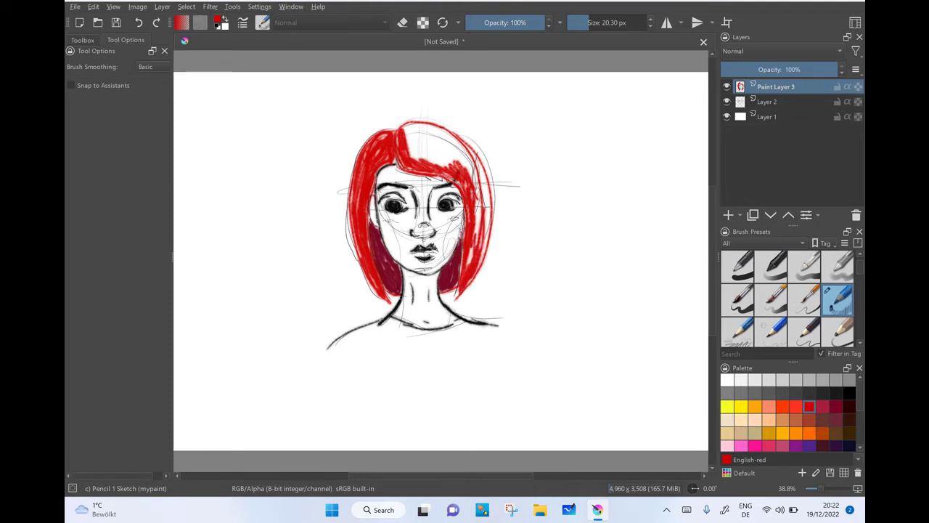
- Cover the hair crown and fill remaining white gaps along both edges in red
mouse_move(413, 130)
left_mouse_down()
mouse_move(407, 157)
mouse_move(448, 126)
mouse_move(486, 247)
left_mouse_up()
left_click_drag(479, 190, 467, 267)
left_click_drag(481, 159, 477, 244)
mouse_move(421, 140)
left_mouse_down()
mouse_move(414, 166)
mouse_move(468, 167)
left_mouse_up()
mouse_move(450, 129)
left_mouse_down()
mouse_move(473, 174)
mouse_move(462, 154)
mouse_move(421, 165)
left_mouse_up()
left_click_drag(471, 167, 477, 184)
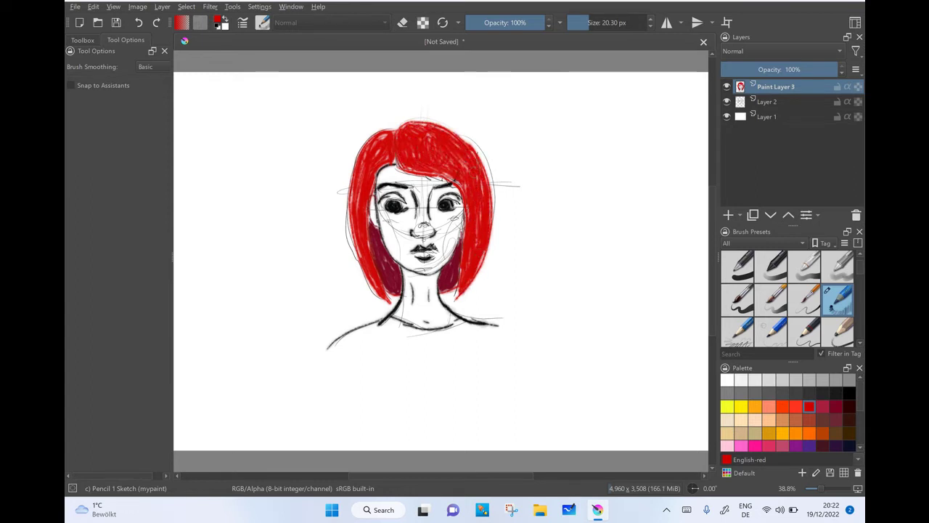
left_click_drag(477, 220, 478, 247)
left_click_drag(359, 169, 362, 258)
left_click_drag(367, 218, 371, 289)
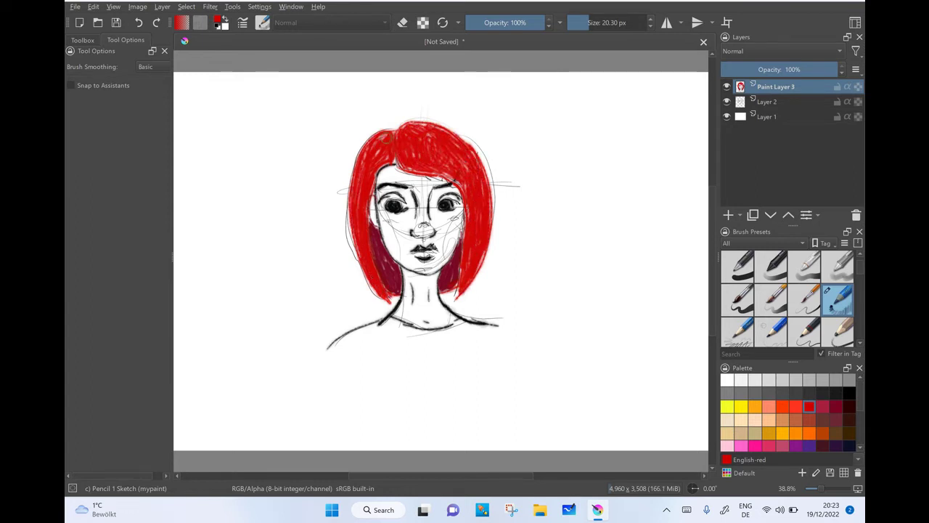
- Add Orange-red highlights over the crown and both hair edges
left_click(795, 407)
left_click_drag(411, 157, 450, 167)
left_click_drag(363, 177, 385, 142)
mouse_move(407, 146)
left_mouse_down()
mouse_move(421, 129)
mouse_move(438, 129)
left_mouse_up()
left_click_drag(479, 197, 479, 252)
mouse_move(362, 194)
left_mouse_down()
mouse_move(363, 266)
mouse_move(373, 280)
left_mouse_up()
left_click_drag(477, 188, 479, 273)
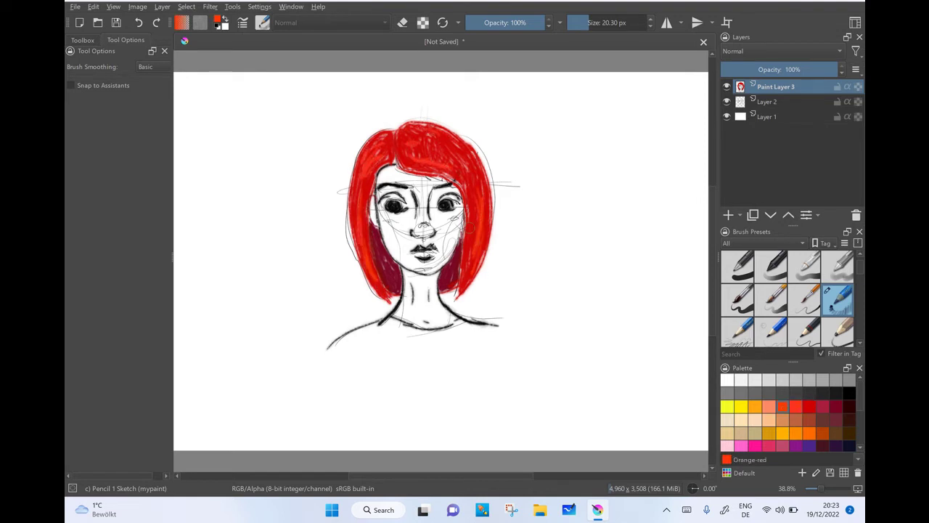
left_click_drag(467, 234, 468, 272)
mouse_move(403, 171)
left_mouse_down()
mouse_move(450, 158)
mouse_move(475, 180)
left_mouse_up()
left_click_drag(358, 166, 361, 219)
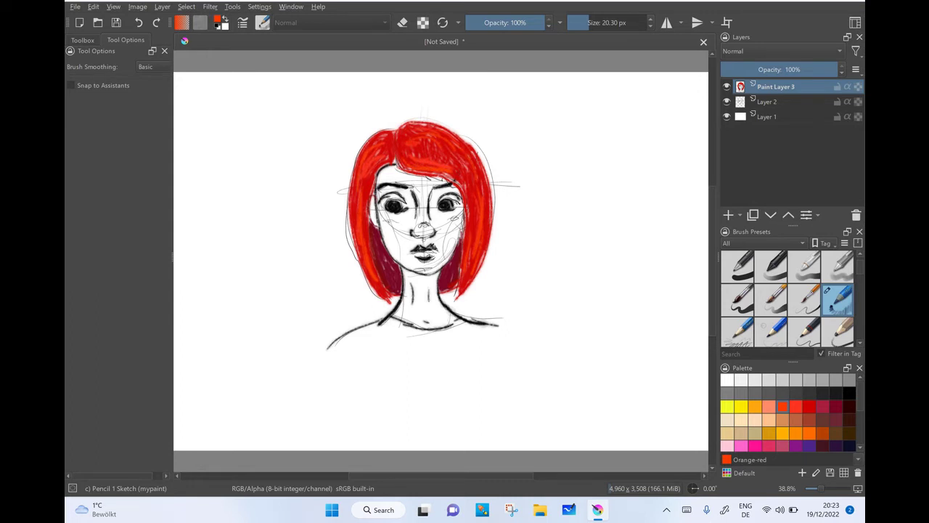
- Add a new paint layer and start painting the forehead in Unbleached silk
key("Insert")
left_click(755, 419)
mouse_move(375, 172)
left_mouse_down()
mouse_move(429, 194)
mouse_move(421, 235)
left_mouse_up()
- Move the skin layer beneath the hair and fill the face and neck with Unbleached silk
key("ctrl+Page_Down")
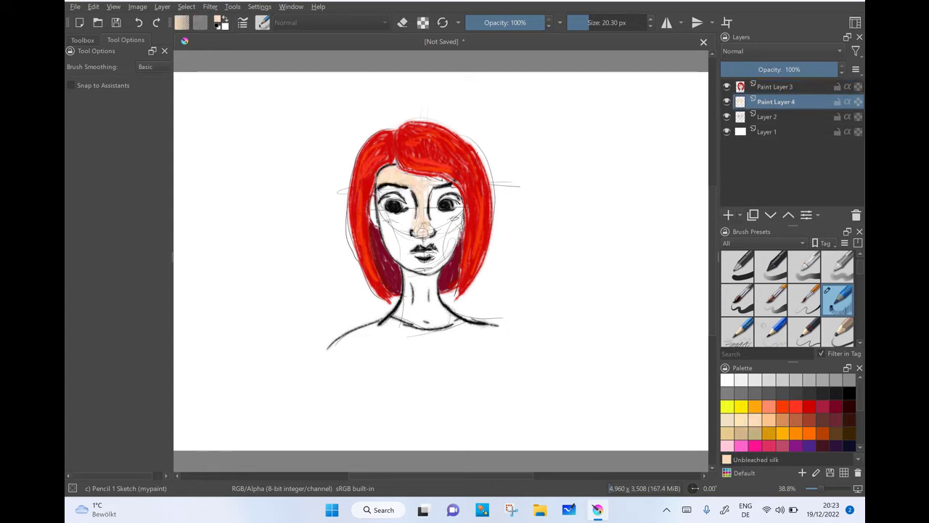
left_click_drag(436, 181, 433, 222)
left_click_drag(409, 192, 385, 243)
mouse_move(392, 212)
left_mouse_down()
mouse_move(404, 251)
mouse_move(398, 232)
left_mouse_up()
mouse_move(451, 190)
left_mouse_down()
mouse_move(436, 236)
mouse_move(408, 265)
mouse_move(447, 251)
left_mouse_up()
left_click_drag(445, 209, 413, 264)
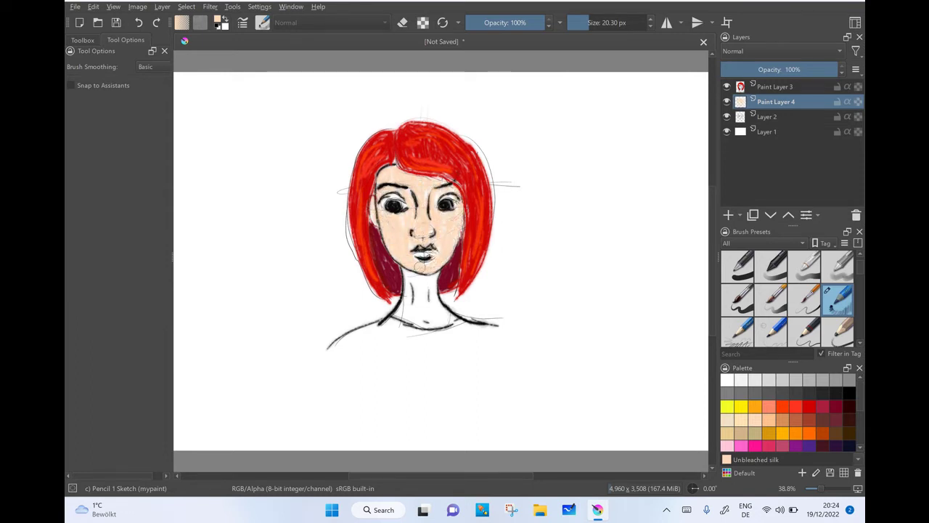
left_click_drag(426, 230, 418, 235)
mouse_move(407, 271)
left_mouse_down()
mouse_move(408, 295)
mouse_move(433, 301)
mouse_move(402, 313)
mouse_move(448, 307)
mouse_move(427, 327)
mouse_move(438, 314)
left_mouse_up()
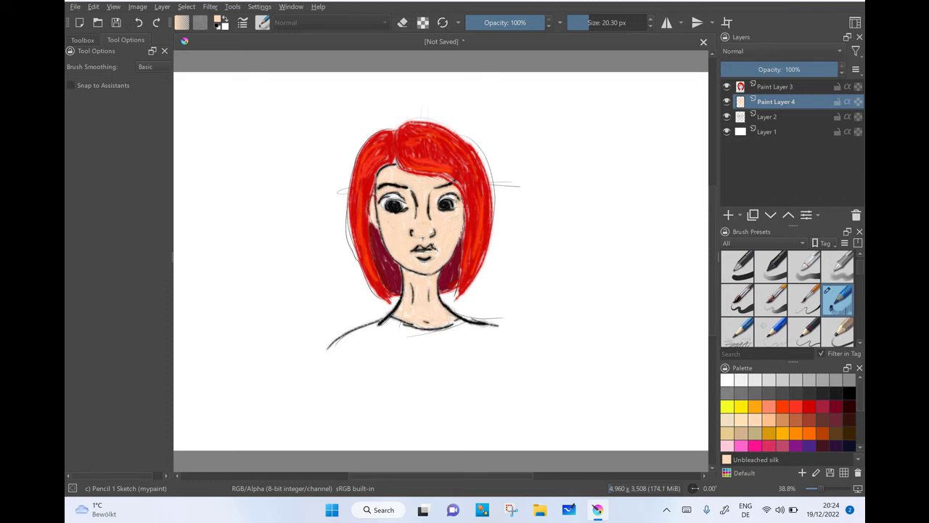
- Pick Apricot, reorder and toggle the skin layer to check placement, then select Pink
left_click(768, 419)
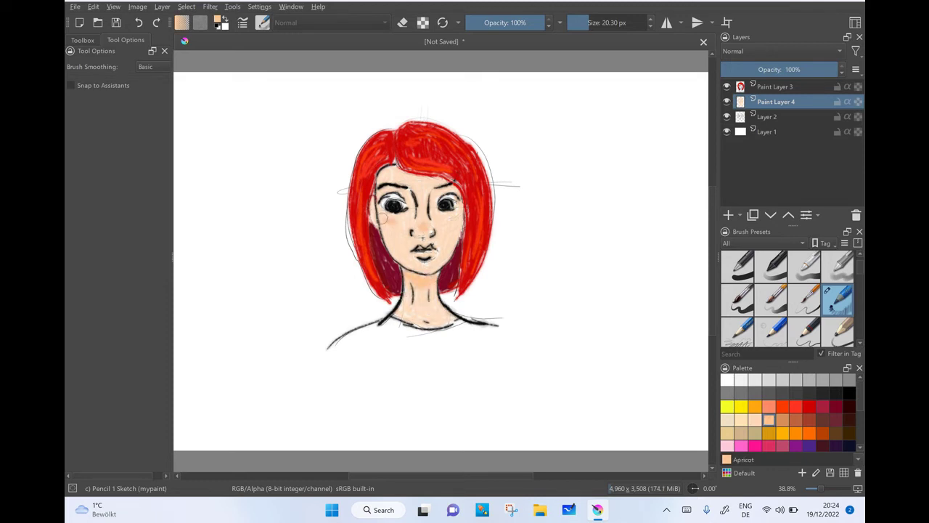
left_click_drag(775, 101, 775, 123)
right_click(581, 319)
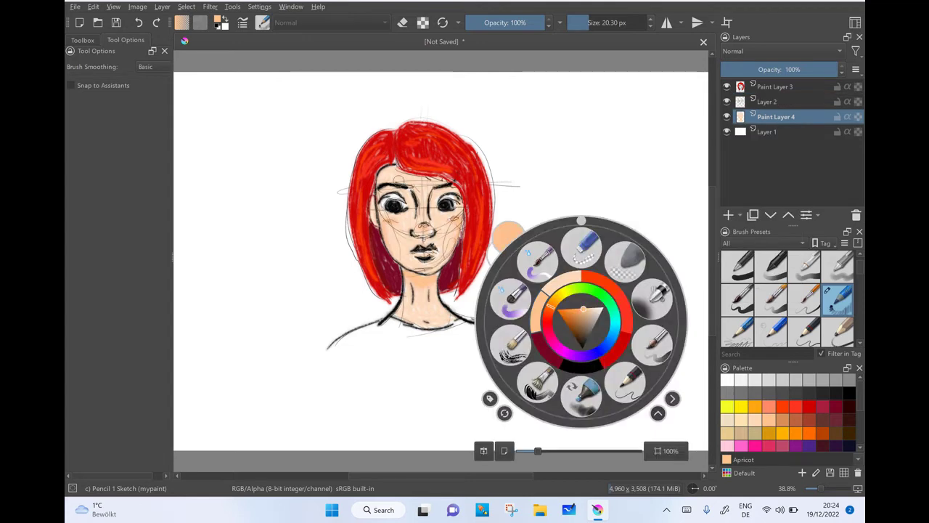
key("Escape")
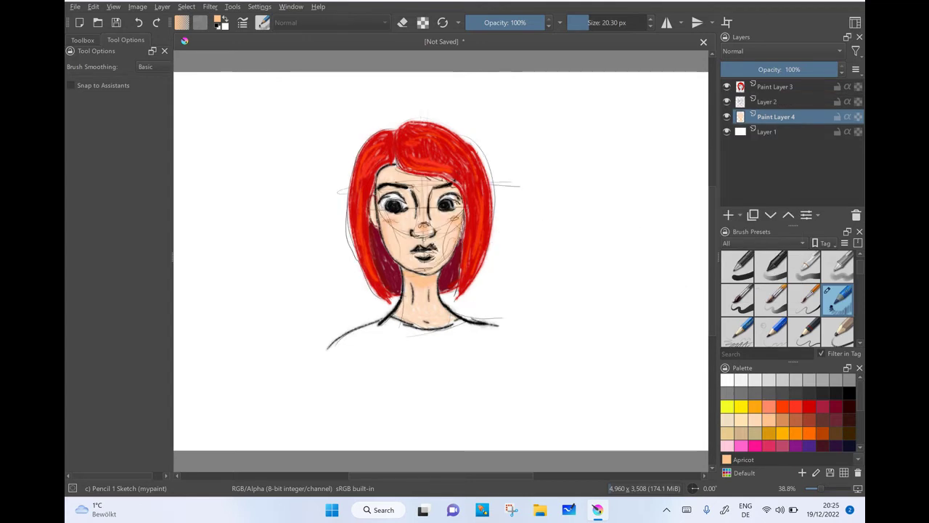
left_click(726, 116)
left_click_drag(776, 116, 775, 102)
left_click(727, 101)
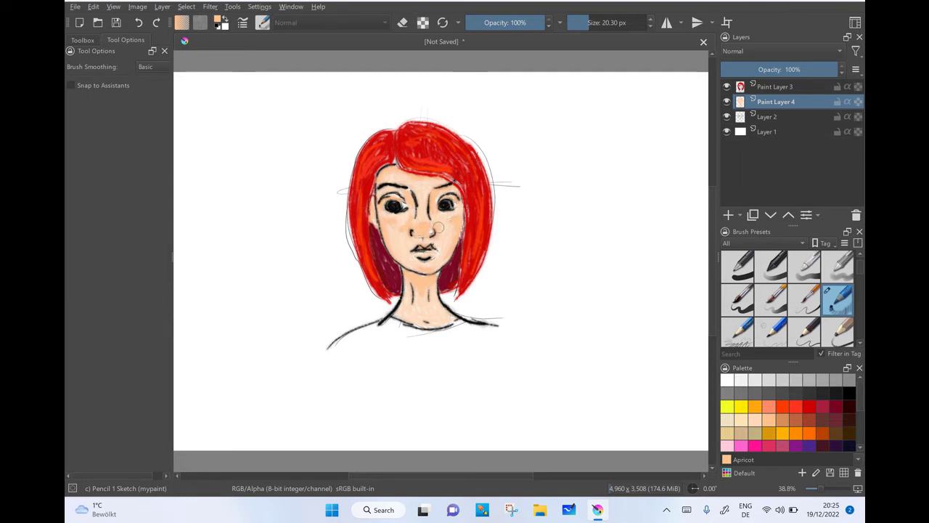
left_click(727, 444)
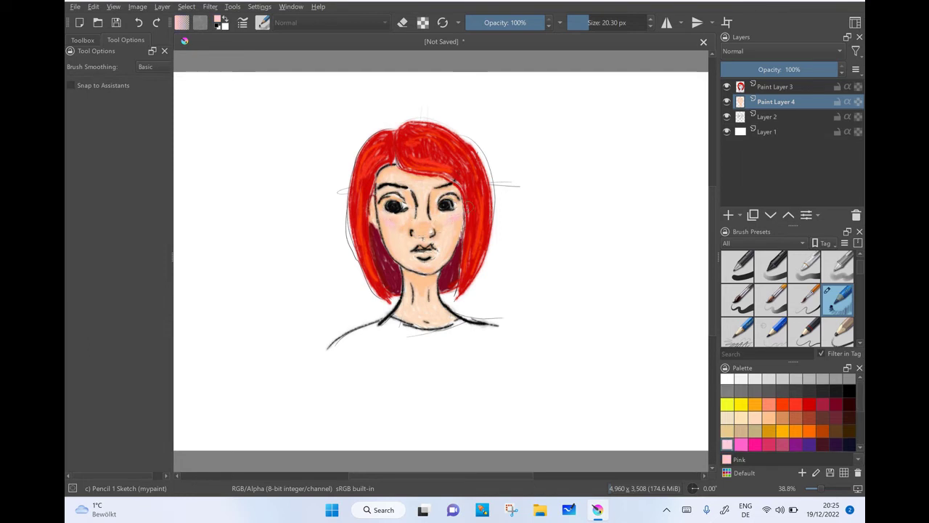
- Brighten the nose bridge and the forehead near the left eyebrow with white
left_click(740, 417)
left_click(726, 417)
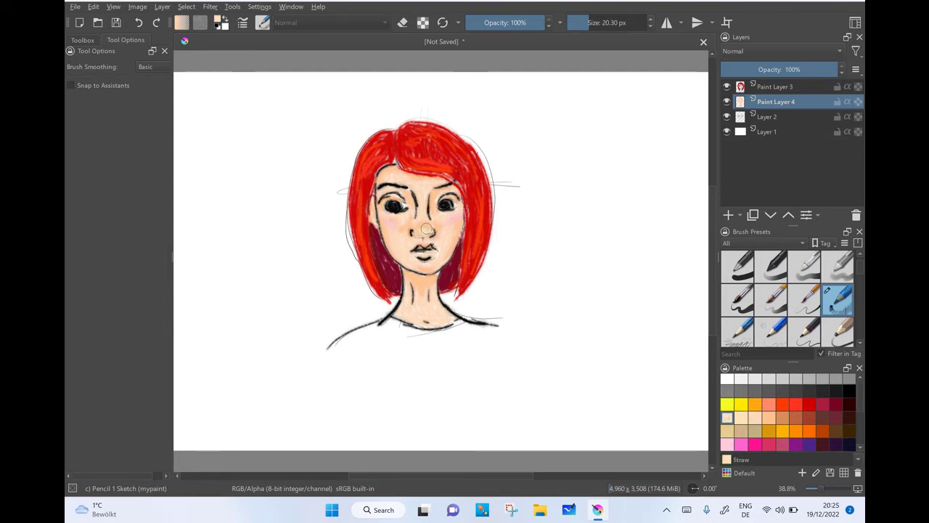
left_click(726, 379)
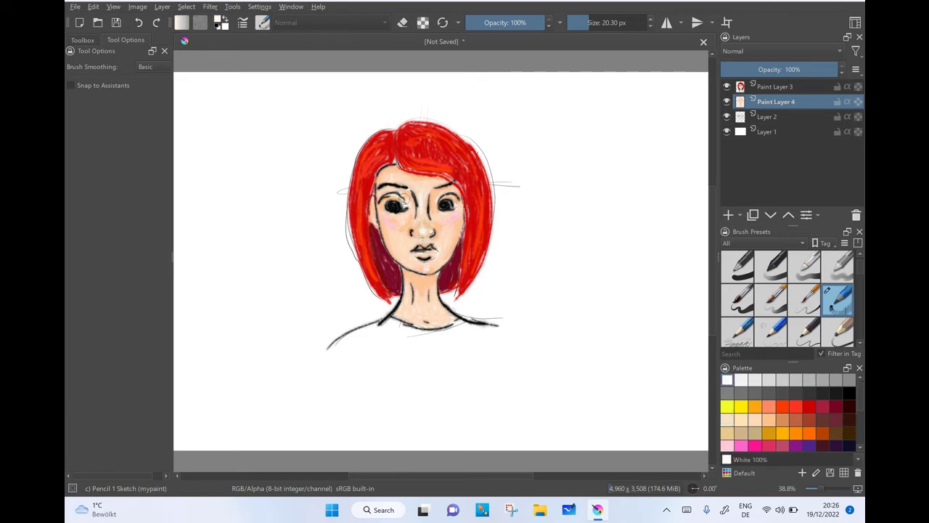
left_click_drag(436, 193, 435, 211)
left_click_drag(398, 171, 383, 177)
- Choose the Blender Basic brush and Dark crimson as the painting colour
scroll(787, 297, "down", 3)
scroll(787, 298, "down", 3)
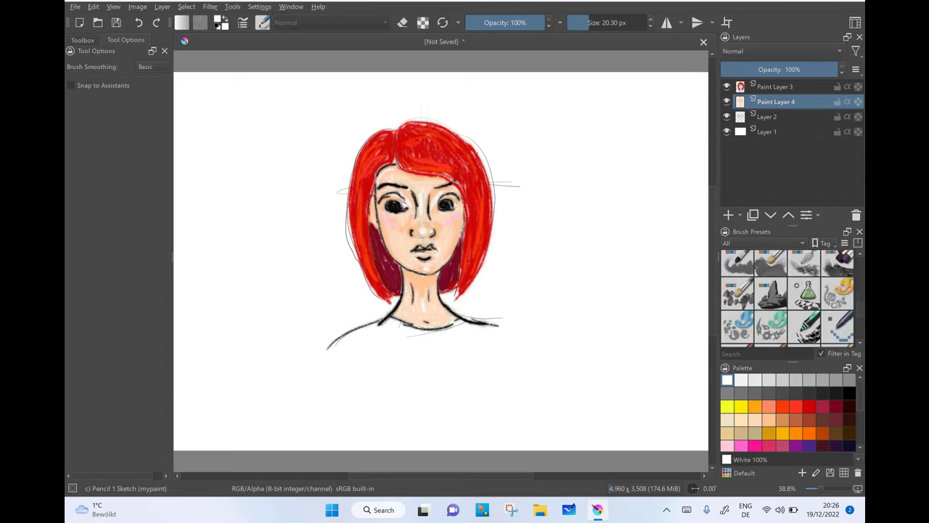
scroll(788, 297, "down", 3)
left_click(737, 312)
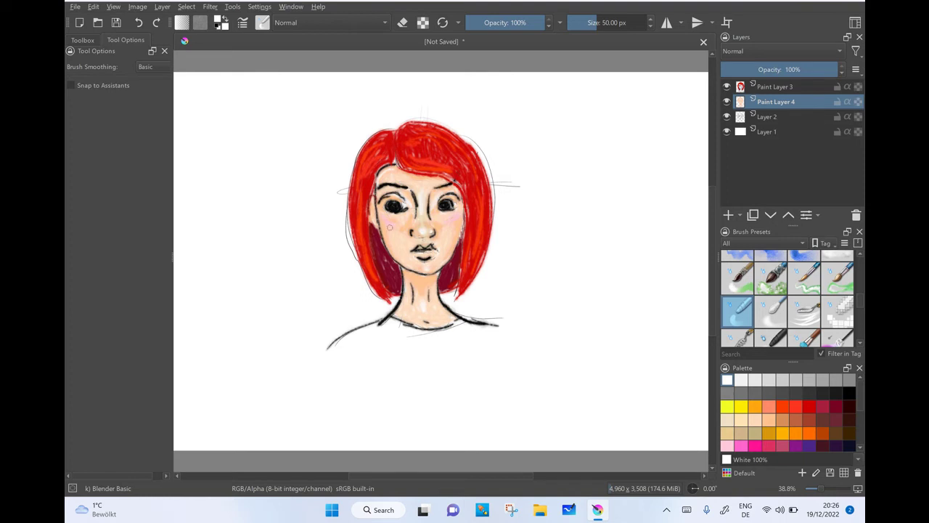
left_click(822, 444)
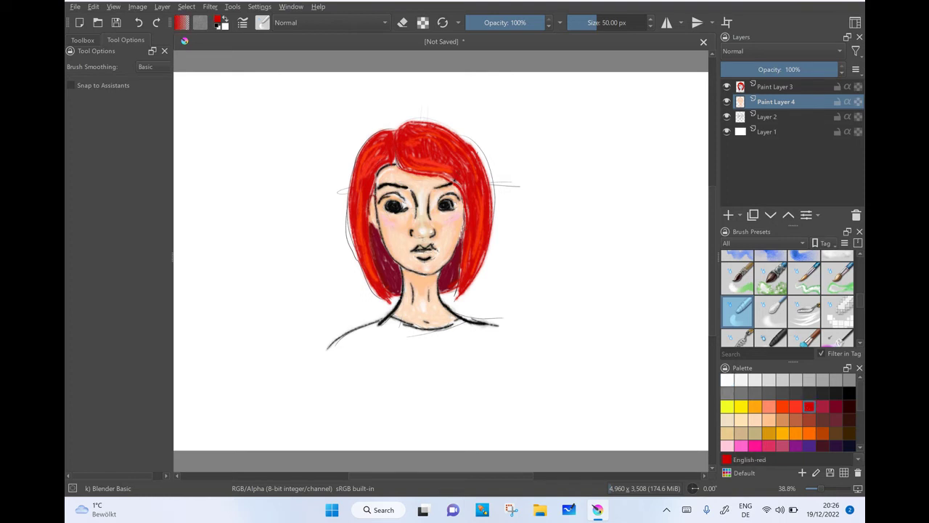
- Paint the lips dark crimson with the Pencil 1 Sketch brush, then undo the stroke
scroll(788, 297, "up", 3)
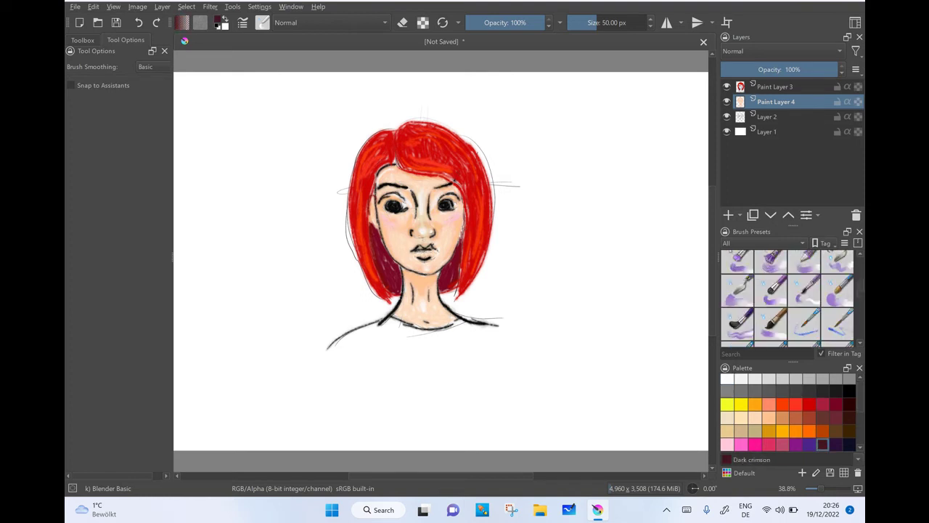
scroll(788, 297, "up", 3)
scroll(788, 298, "up", 3)
left_click(838, 330)
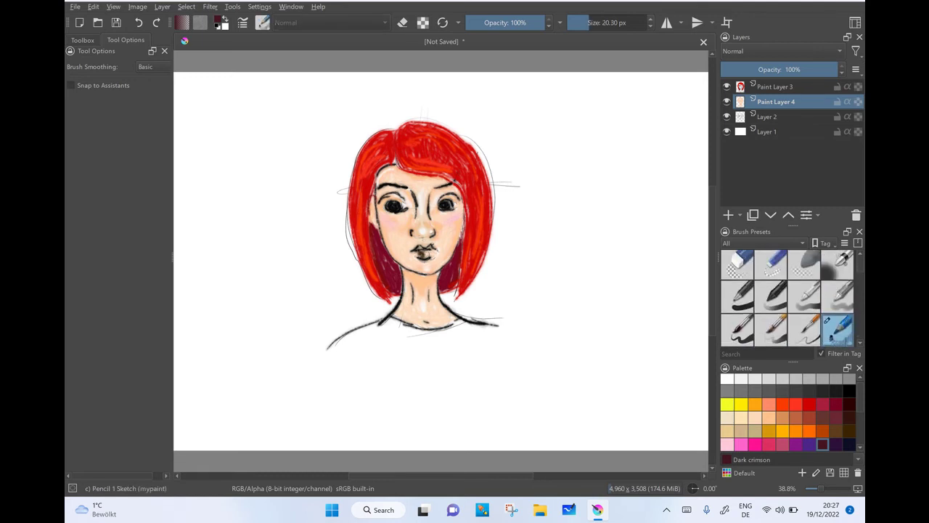
left_click_drag(416, 249, 435, 257)
key("ctrl+z")
key("ctrl+z")
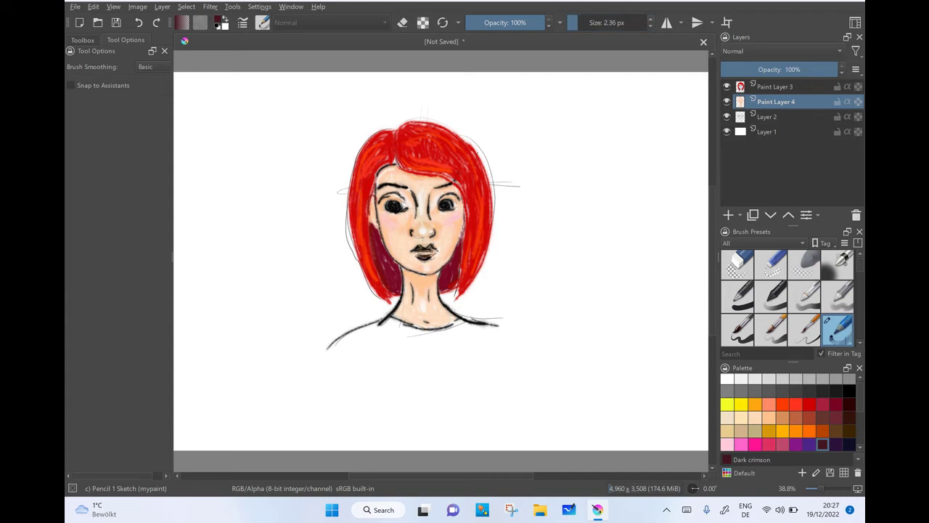
- Pick English red for the lips and switch to the Blender Basic brush
left_click(809, 404)
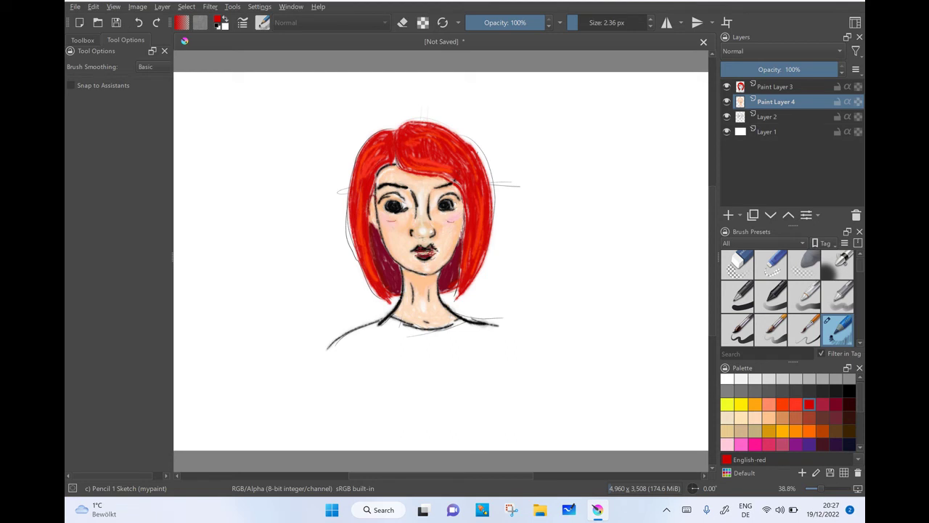
scroll(787, 297, "down", 3)
left_click(738, 320)
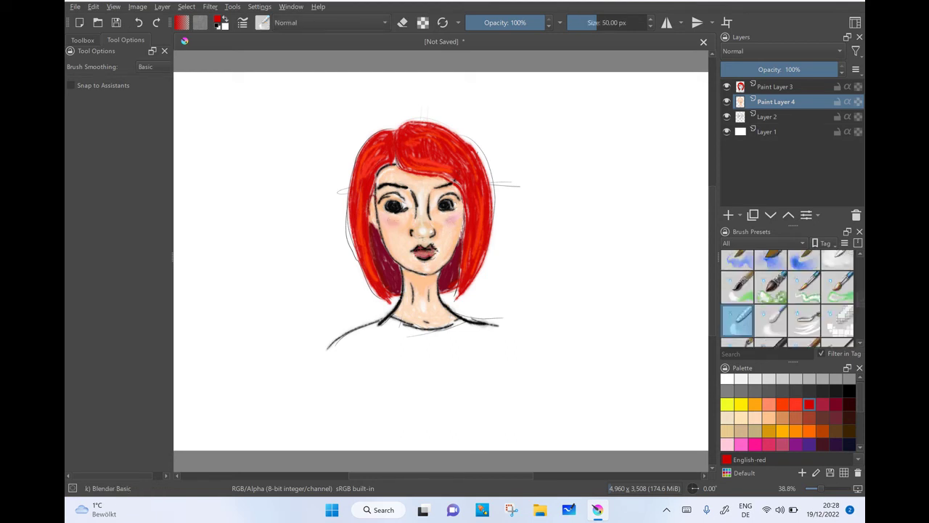
- Step down to Layer 2, then back up to Paint Layer 3 for line work
key("Page_Down")
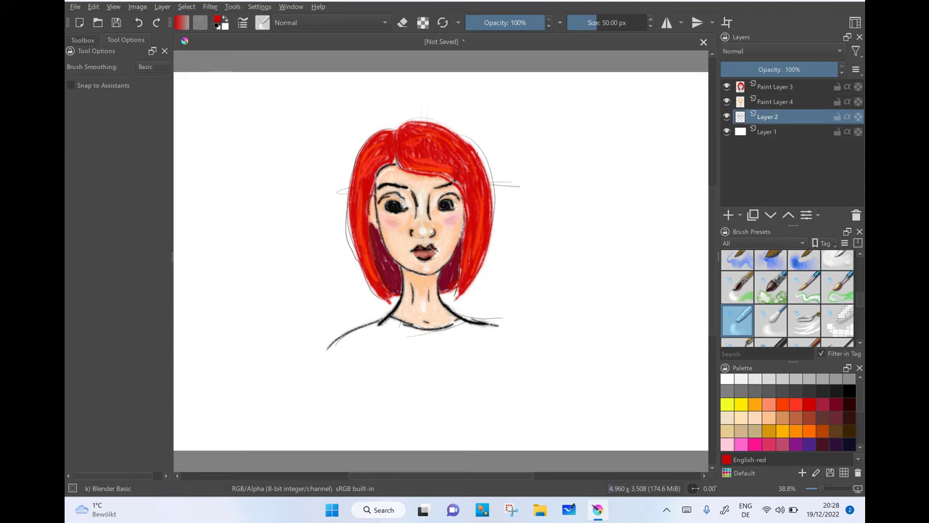
key("Page_Up")
key("Page_Up")
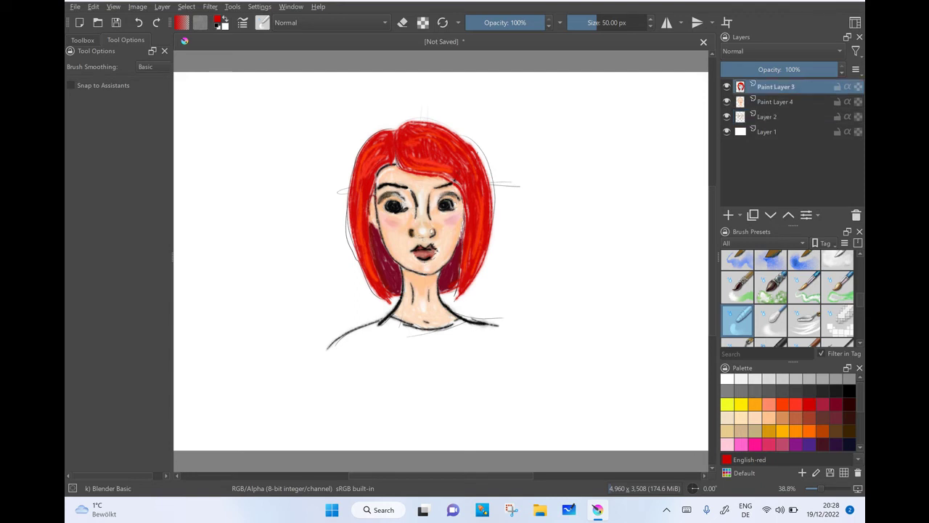
scroll(786, 298, "up", 5)
scroll(826, 277, "up", 3)
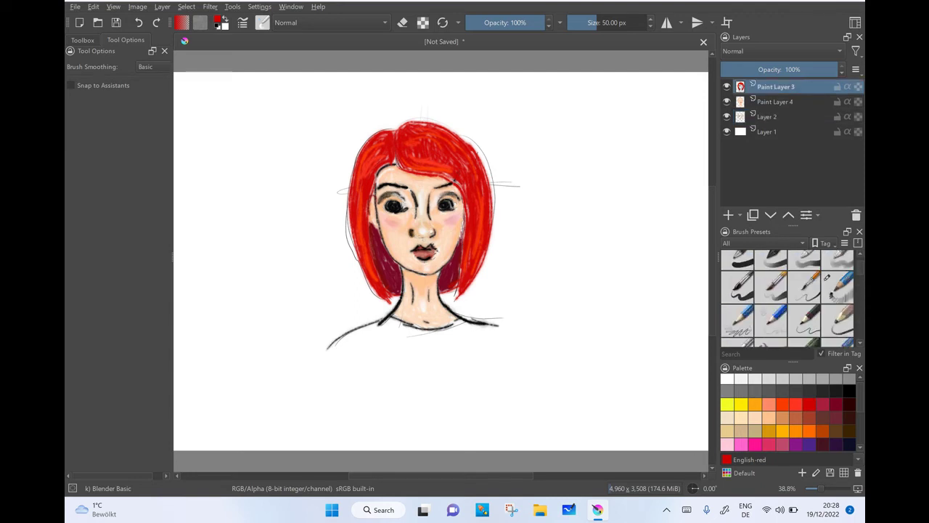
- Dab a white highlight on the eye with the Basic-3 Flow brush
left_click(804, 265)
left_click(727, 378)
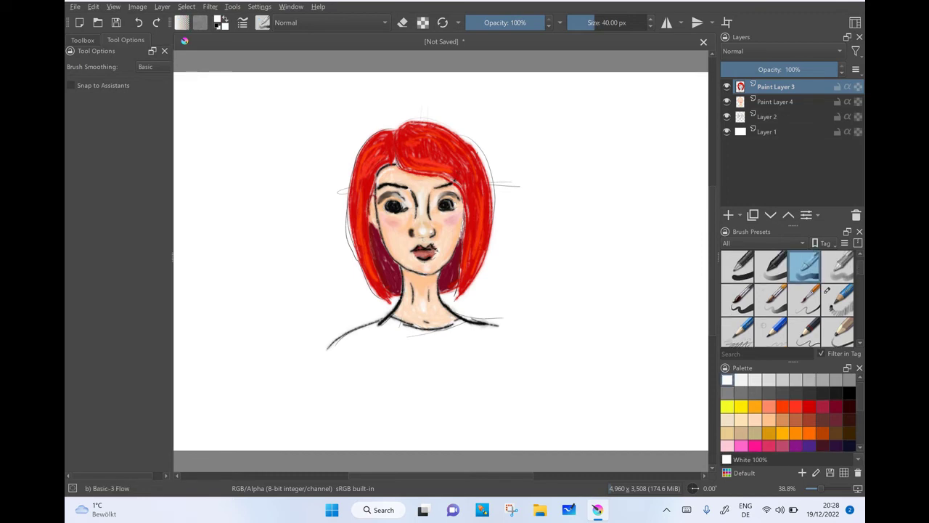
left_click(447, 202)
scroll(447, 201, "up", 2)
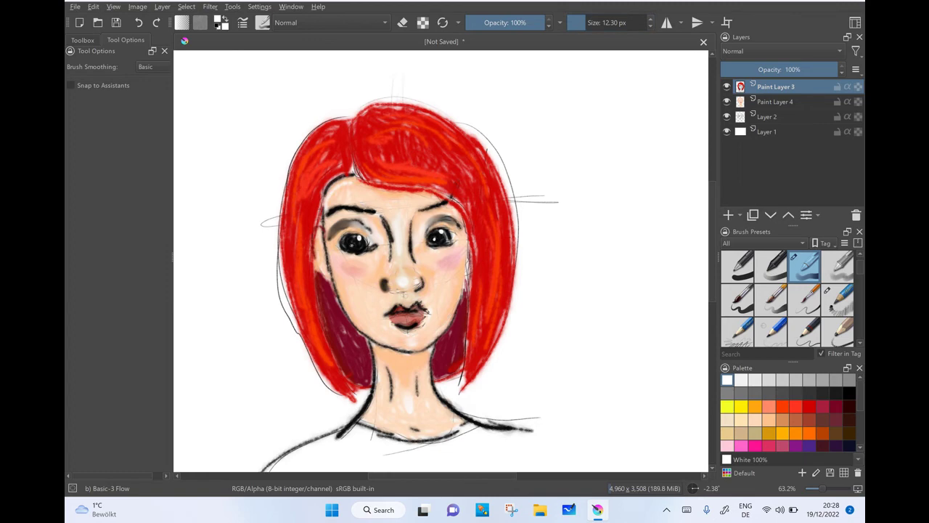
scroll(407, 278, "down", 1)
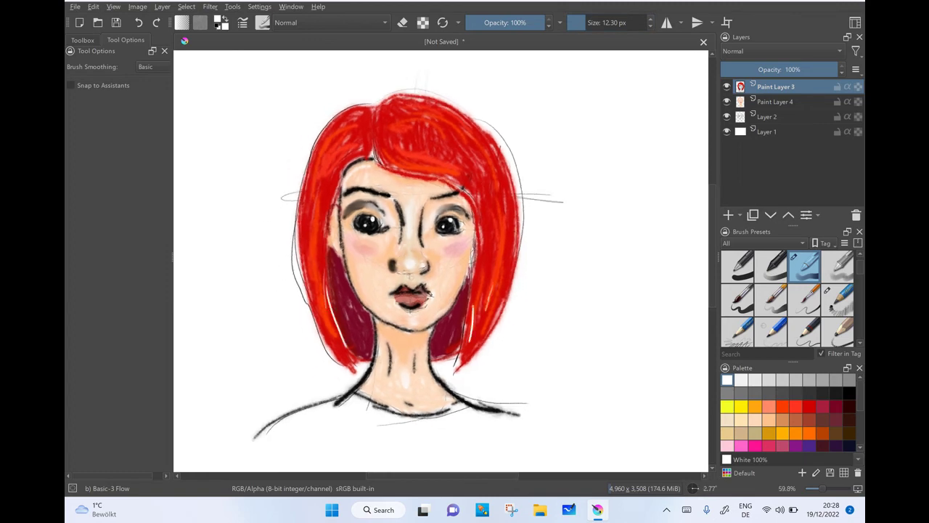
- Pick Dark crimson, hide the Layer 2 sketch, and reset the view rotation
left_click(836, 406)
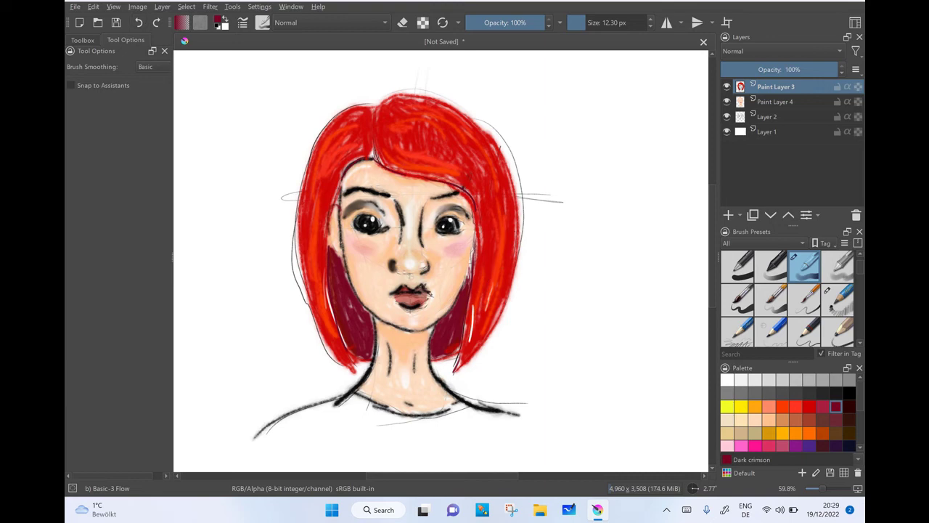
key("5")
key("minus")
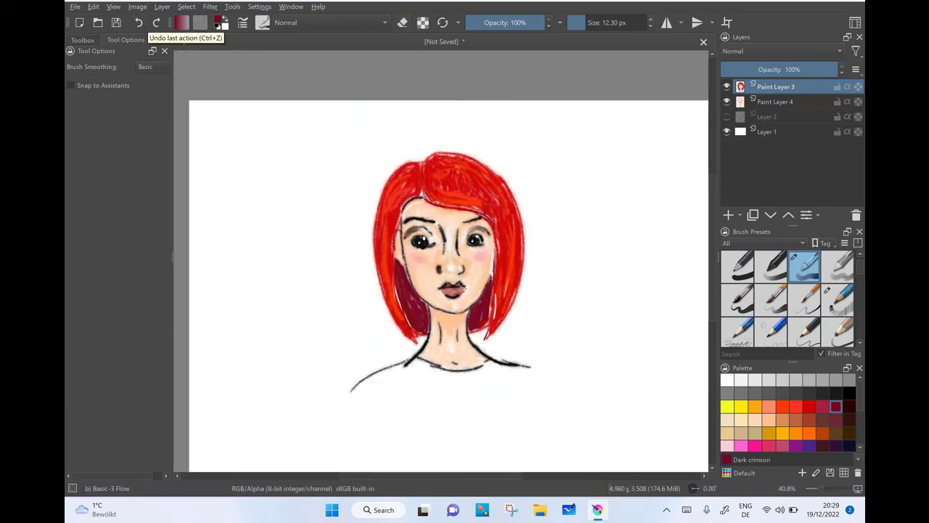
- Darken both nostrils, the eyelids, and both eyebrows in black
key("e")
left_click(848, 393)
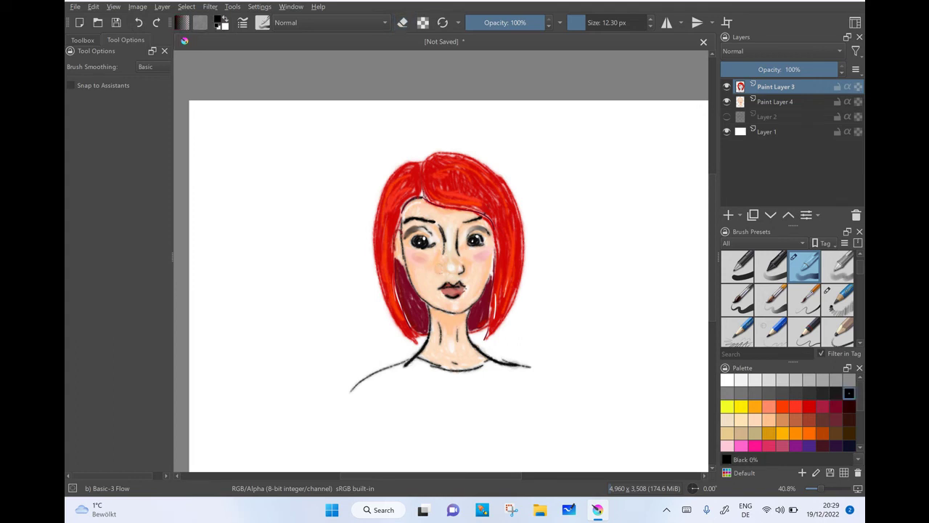
left_click_drag(465, 265, 463, 272)
left_click_drag(437, 266, 443, 275)
left_click_drag(473, 234, 488, 230)
mouse_move(408, 236)
left_mouse_down()
mouse_move(430, 229)
mouse_move(411, 236)
left_mouse_up()
left_click_drag(460, 221, 479, 217)
left_click_drag(403, 222, 425, 217)
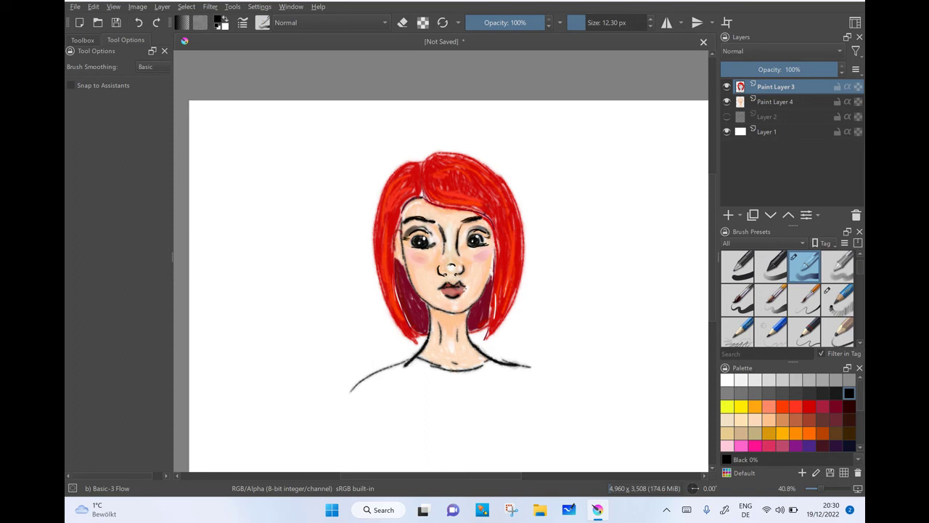
- Add a small black earring on the earlobe and screenshot the portrait
left_click_drag(397, 260, 401, 259)
key("e")
left_click_drag(552, 290, 627, 259)
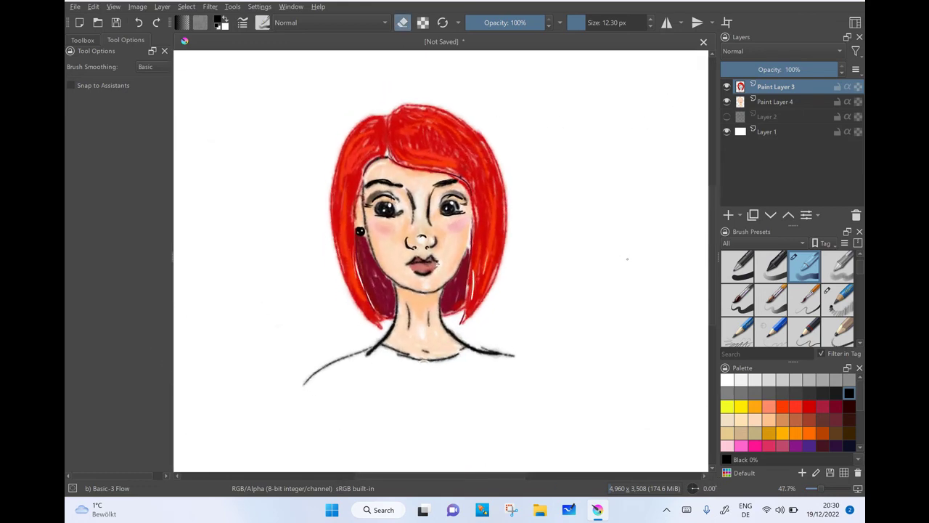
key("Print")
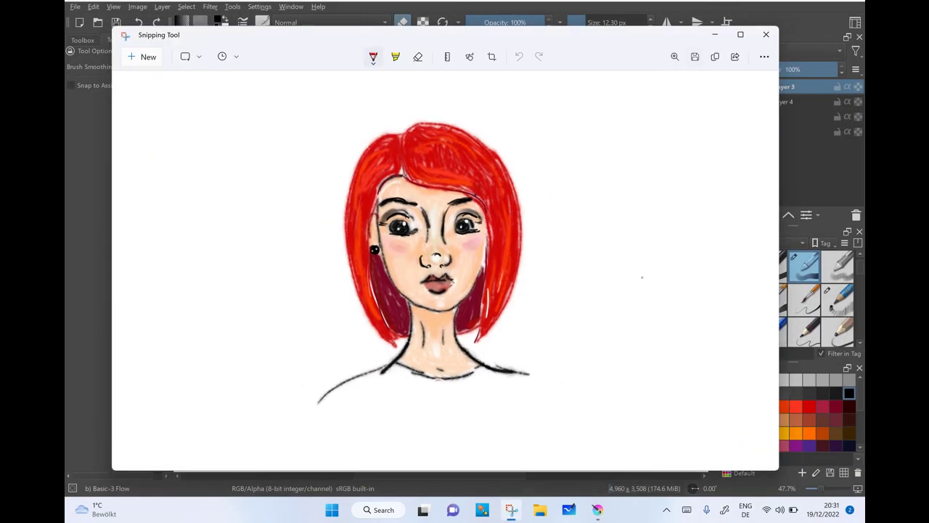
- Clear the suggested file name in the save dialog and handwrite a new name
left_click(694, 55)
left_click(848, 443)
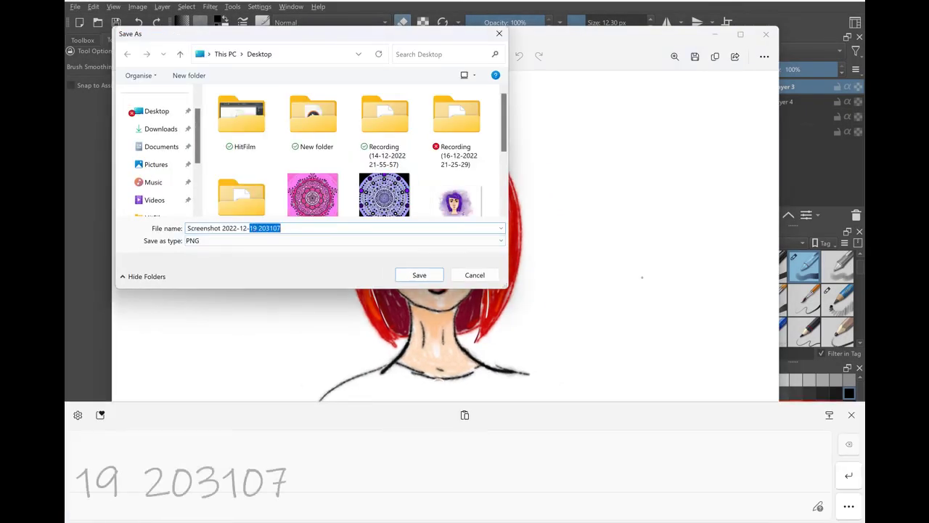
left_click_drag(169, 446, 169, 483)
left_click_drag(147, 447, 174, 483)
mouse_move(205, 483)
left_mouse_down()
mouse_move(226, 461)
mouse_move(299, 457)
mouse_move(328, 487)
left_mouse_up()
left_click_drag(336, 464, 374, 495)
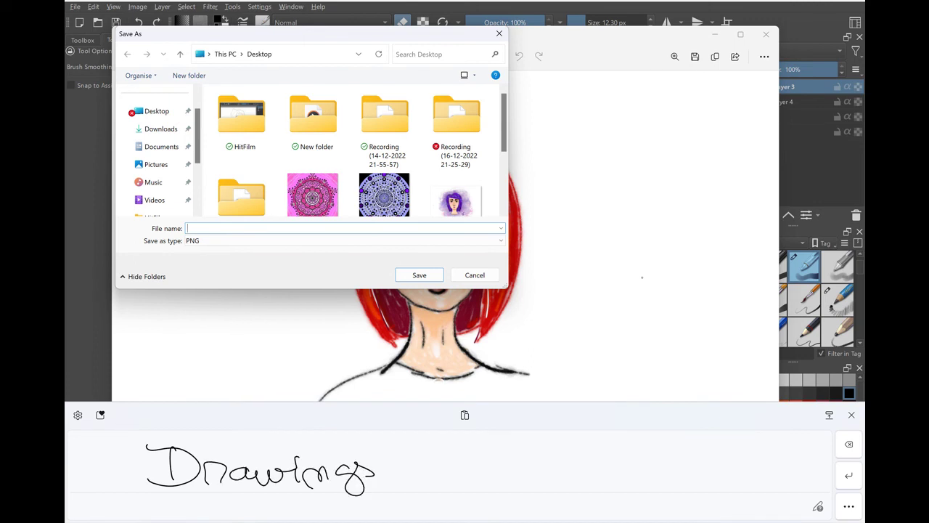
left_click_drag(392, 452, 415, 476)
- Rewrite the name as 'Draw 3', save the PNG, and close Snipping Tool
left_click(848, 443)
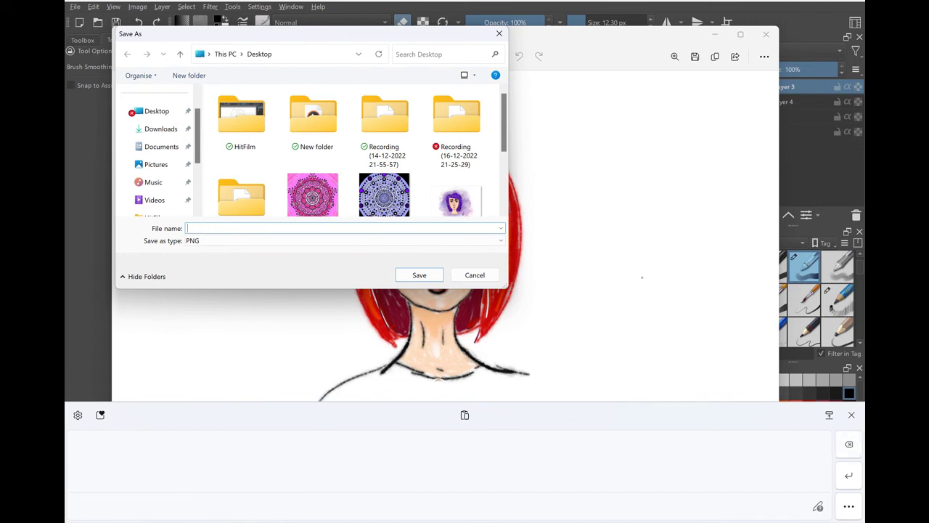
left_click_drag(195, 438, 247, 464)
left_click_drag(255, 453, 309, 482)
left_click_drag(309, 468, 348, 472)
left_click_drag(247, 435, 248, 483)
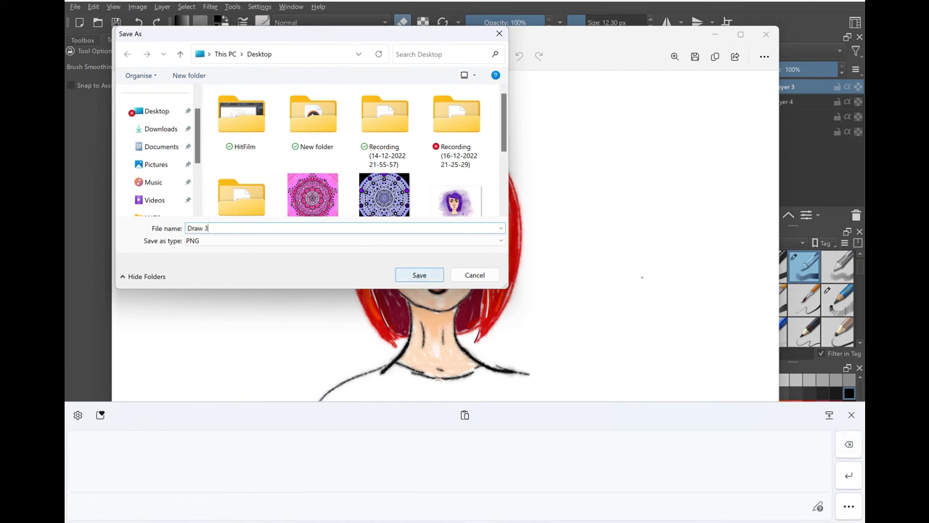
left_click(420, 275)
left_click(765, 35)
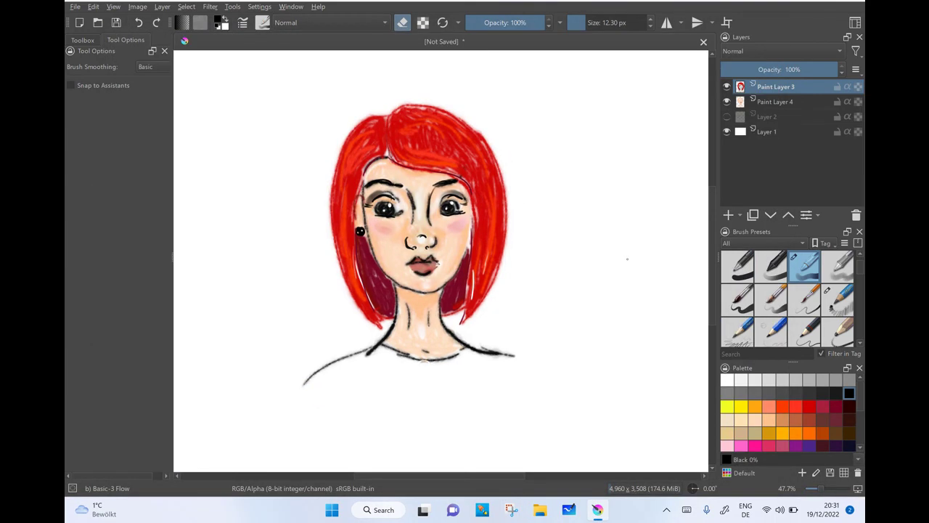